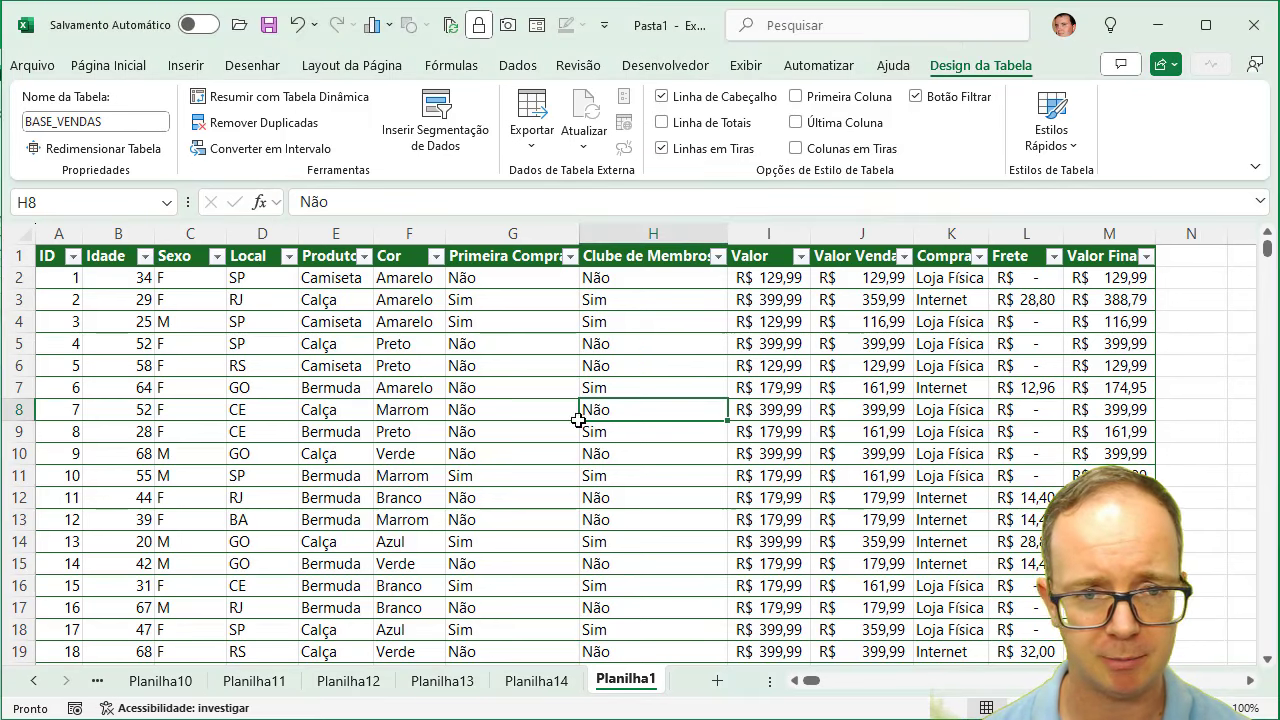
Step: Enable Focus Cell under View > Show so row 8 and column H shade green around H8
left_click(747, 66)
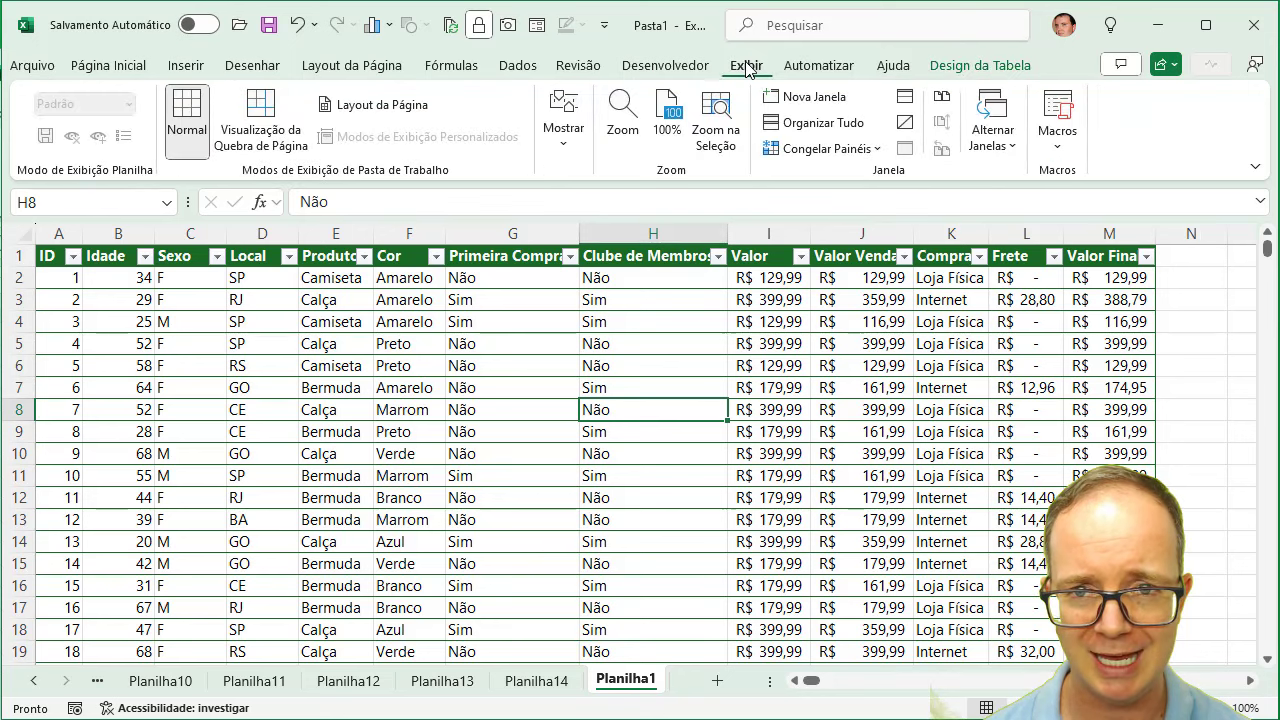
left_click(577, 155)
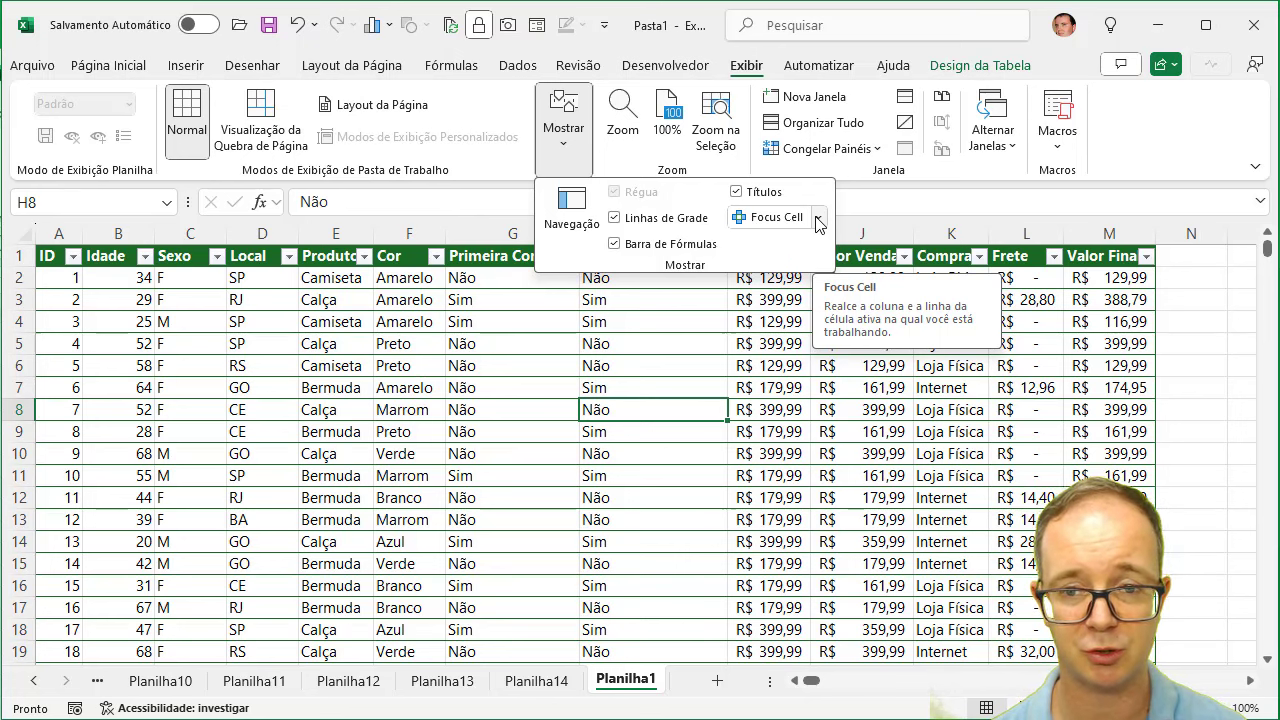
left_click(818, 218)
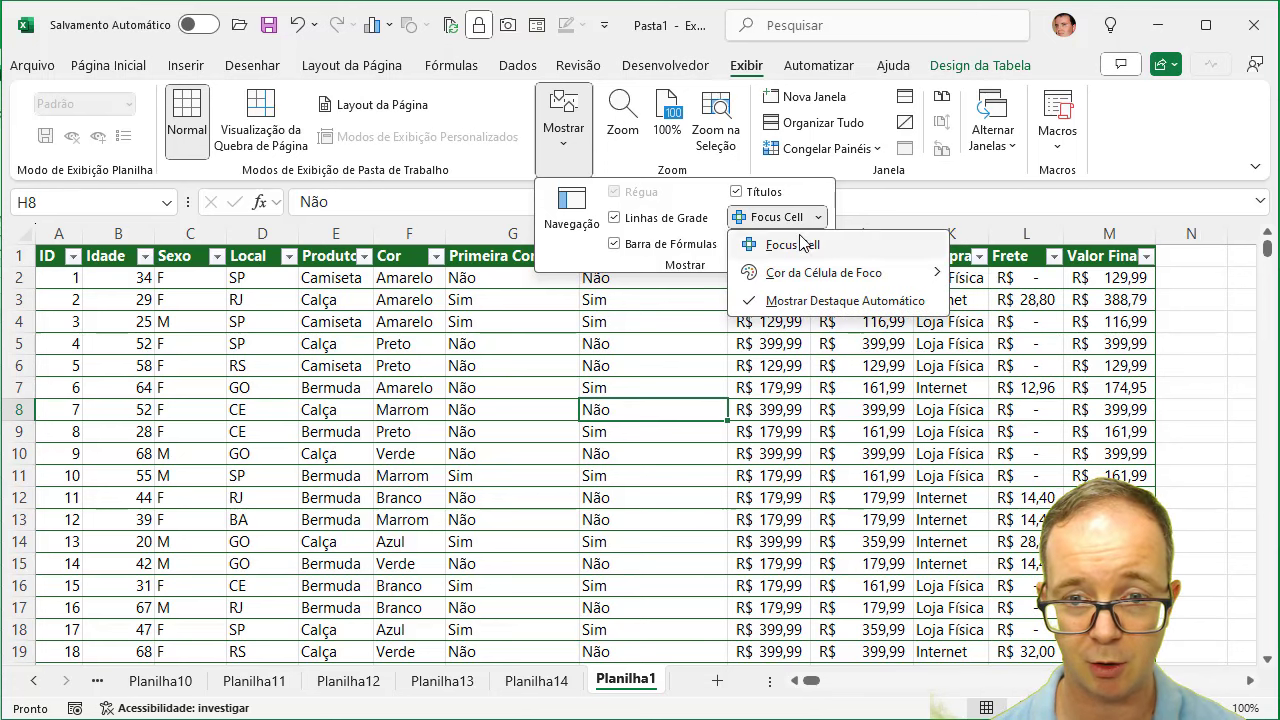
left_click(793, 245)
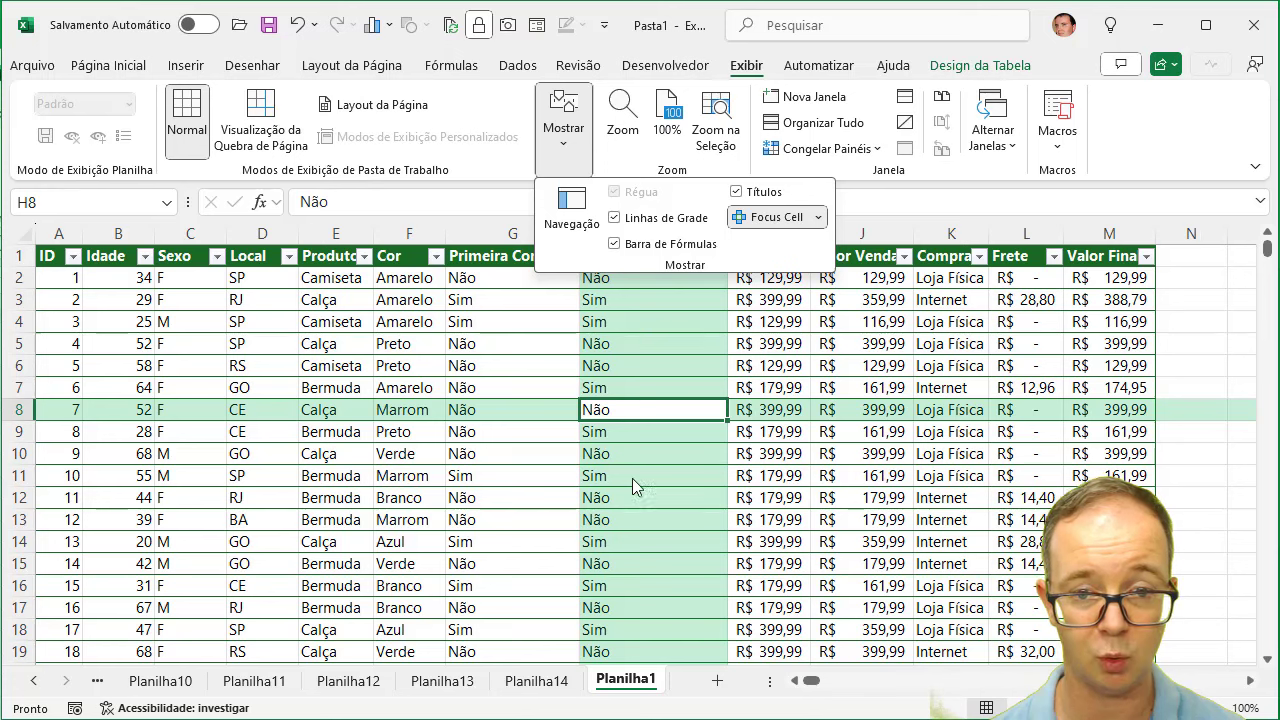
left_click(365, 388)
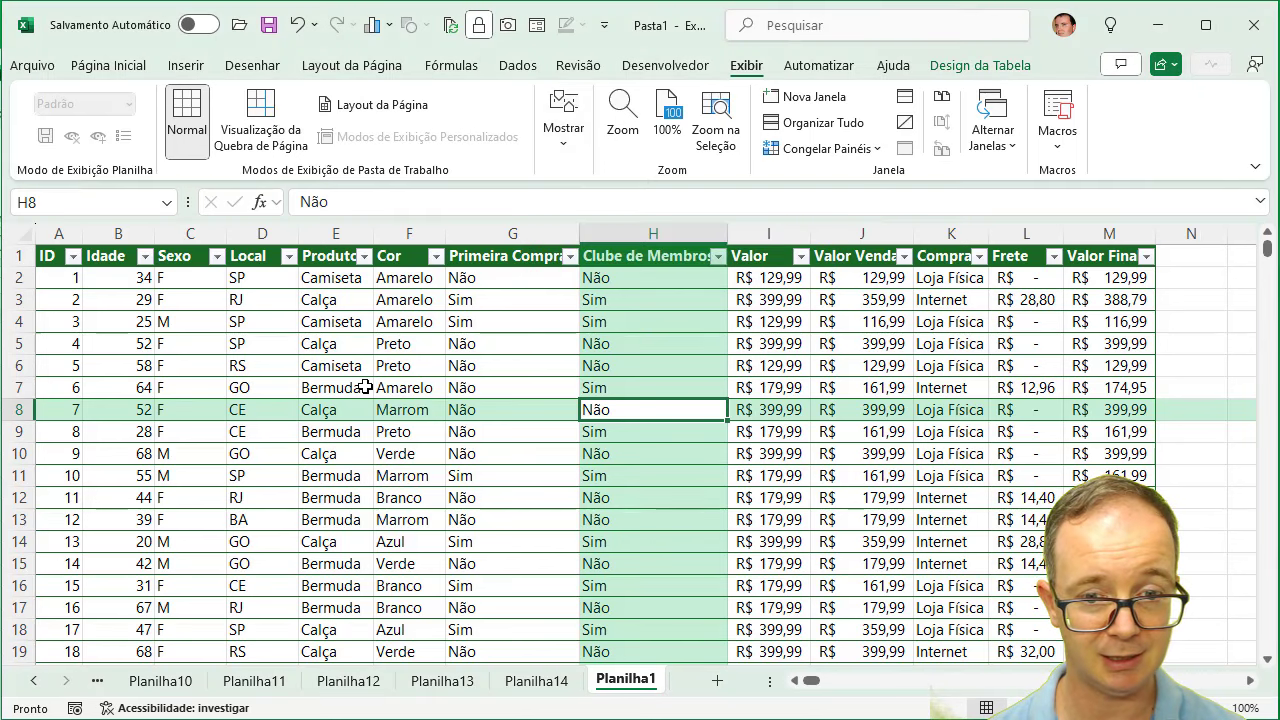
left_click(355, 494)
left_click(233, 364)
left_click(136, 408)
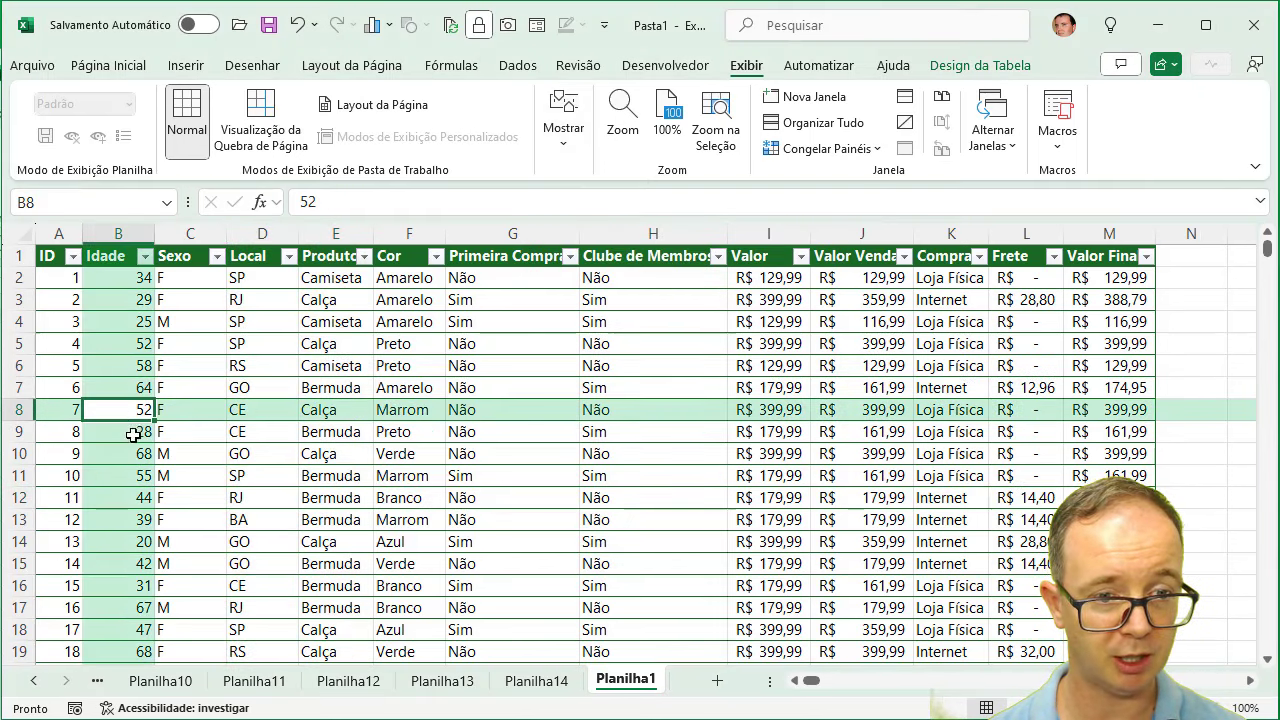
left_click(352, 474)
left_click(674, 517)
left_click(880, 476)
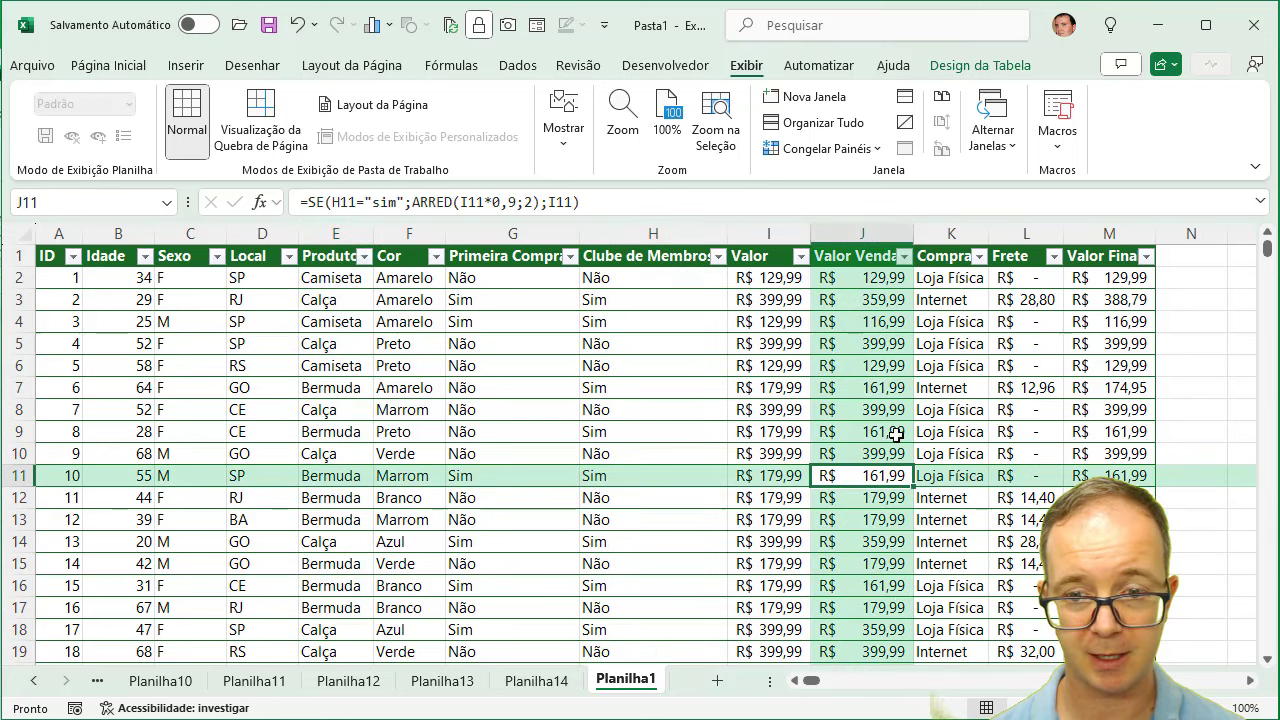
left_click(978, 340)
left_click(290, 496)
left_click(400, 452)
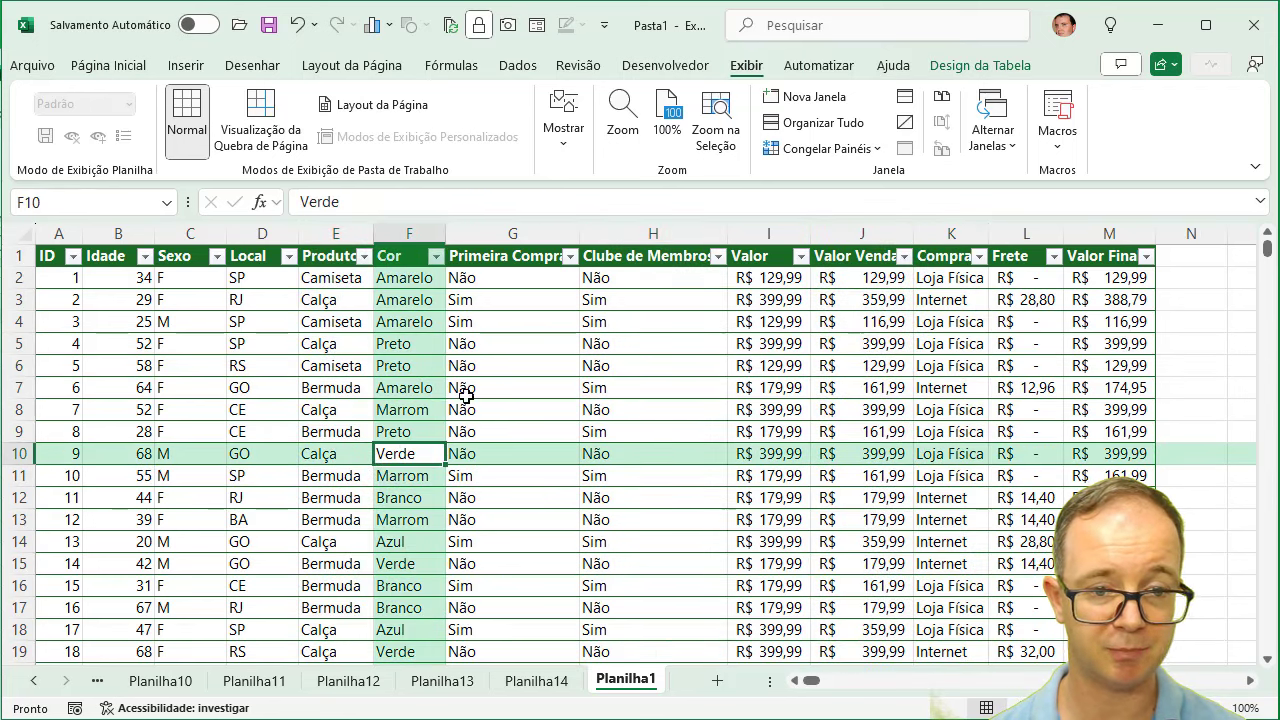
left_click(500, 372)
left_click(660, 526)
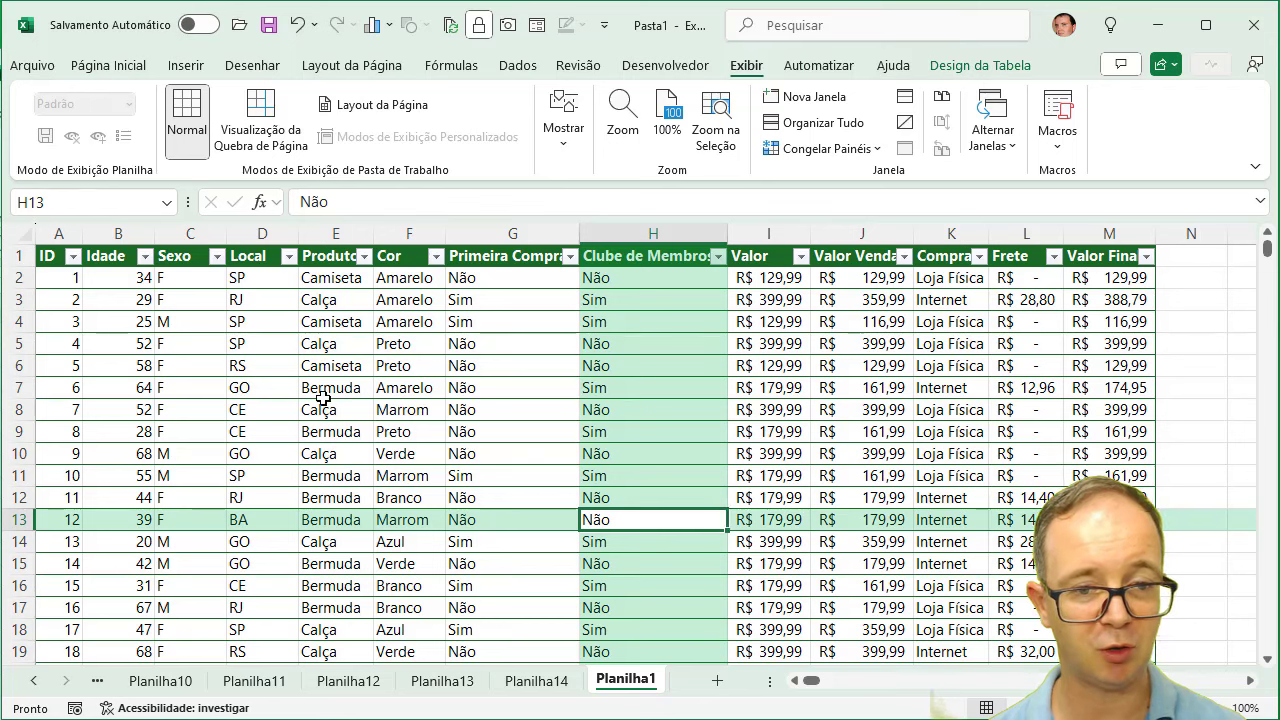
left_click(291, 364)
left_click(537, 517)
scroll(567, 507, "down", 4)
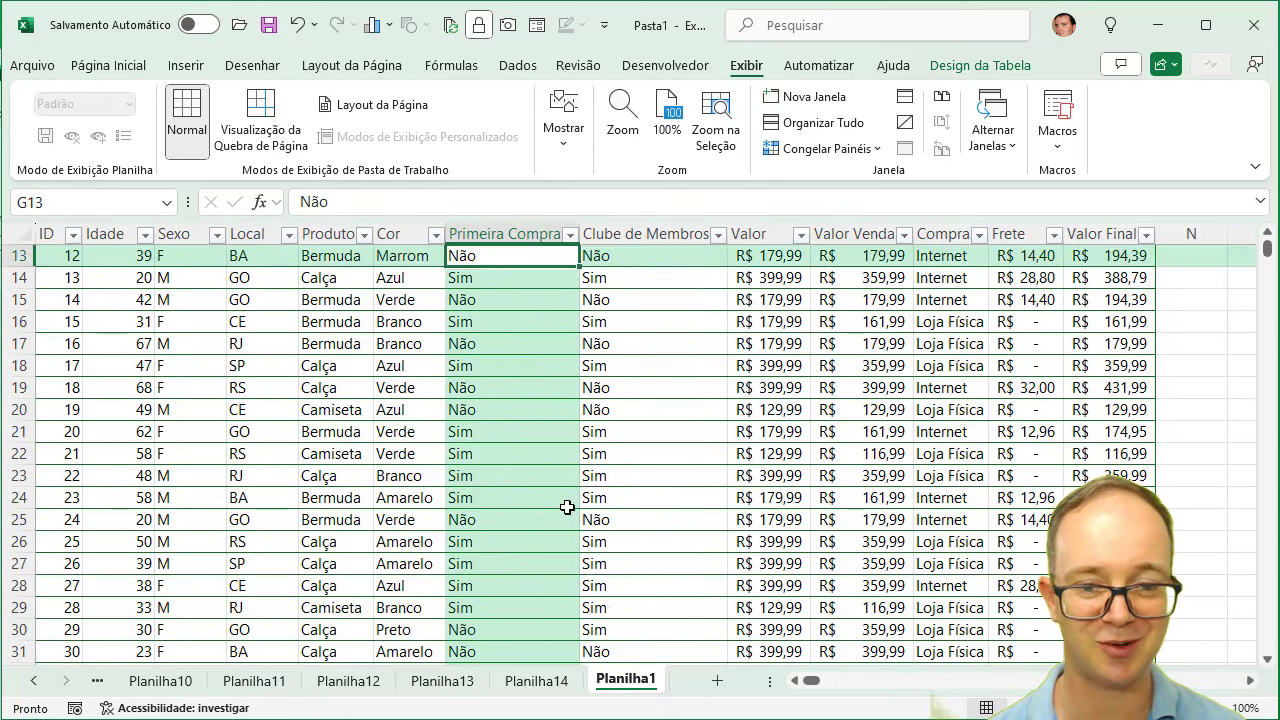
left_click(870, 497)
left_click(268, 541)
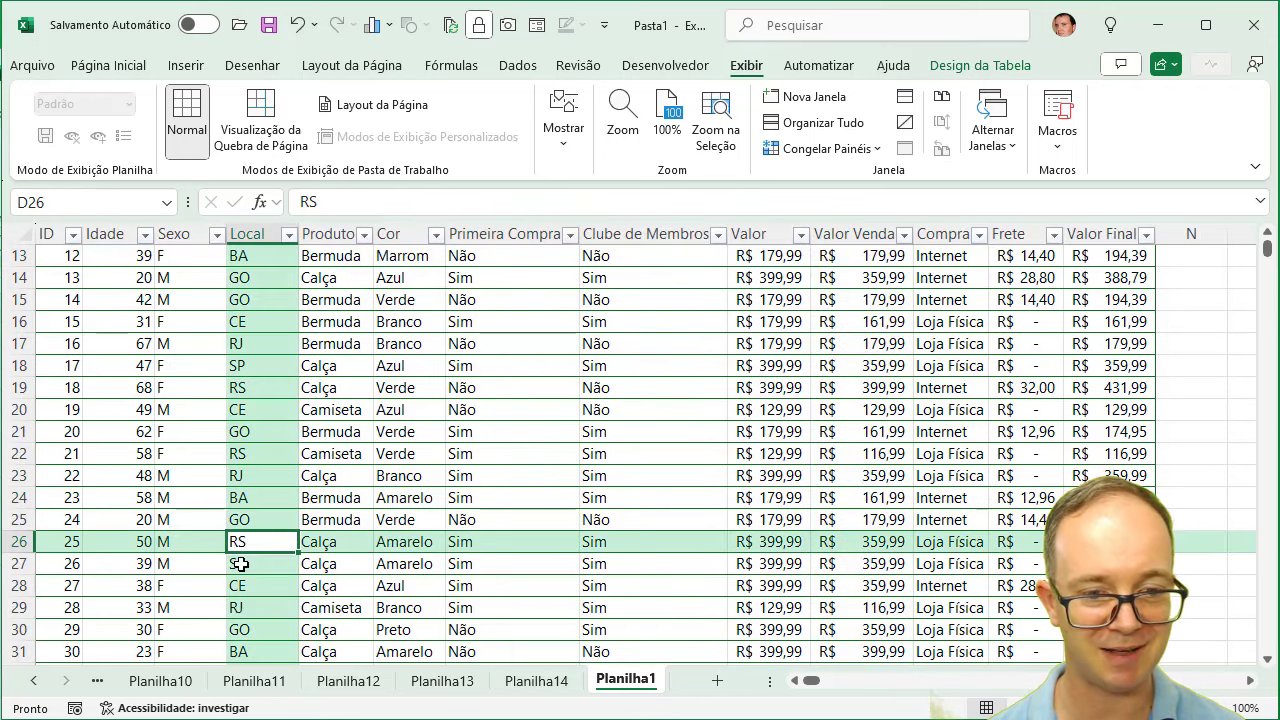
scroll(158, 367, "up", 4)
left_click(145, 366)
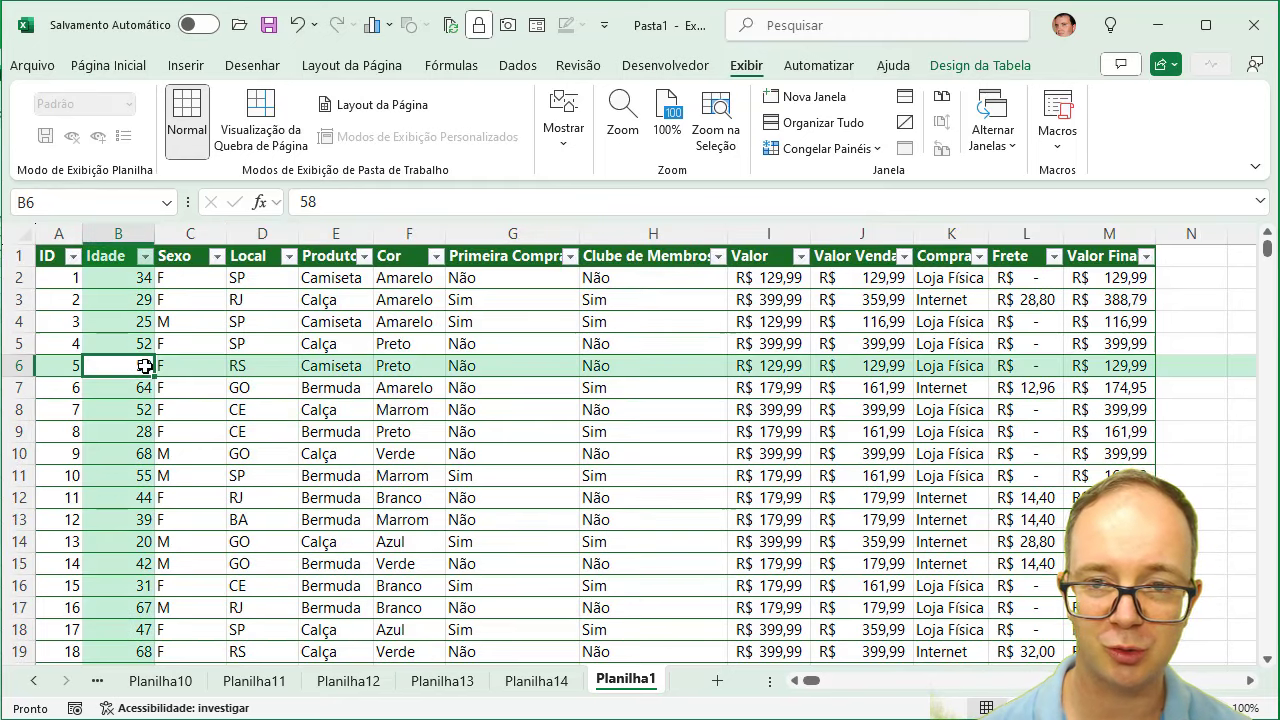
Step: Select the range B6:G14, widening an initial B6:F13 selection, while Focus Cell stays active
left_click_drag(145, 366, 412, 513)
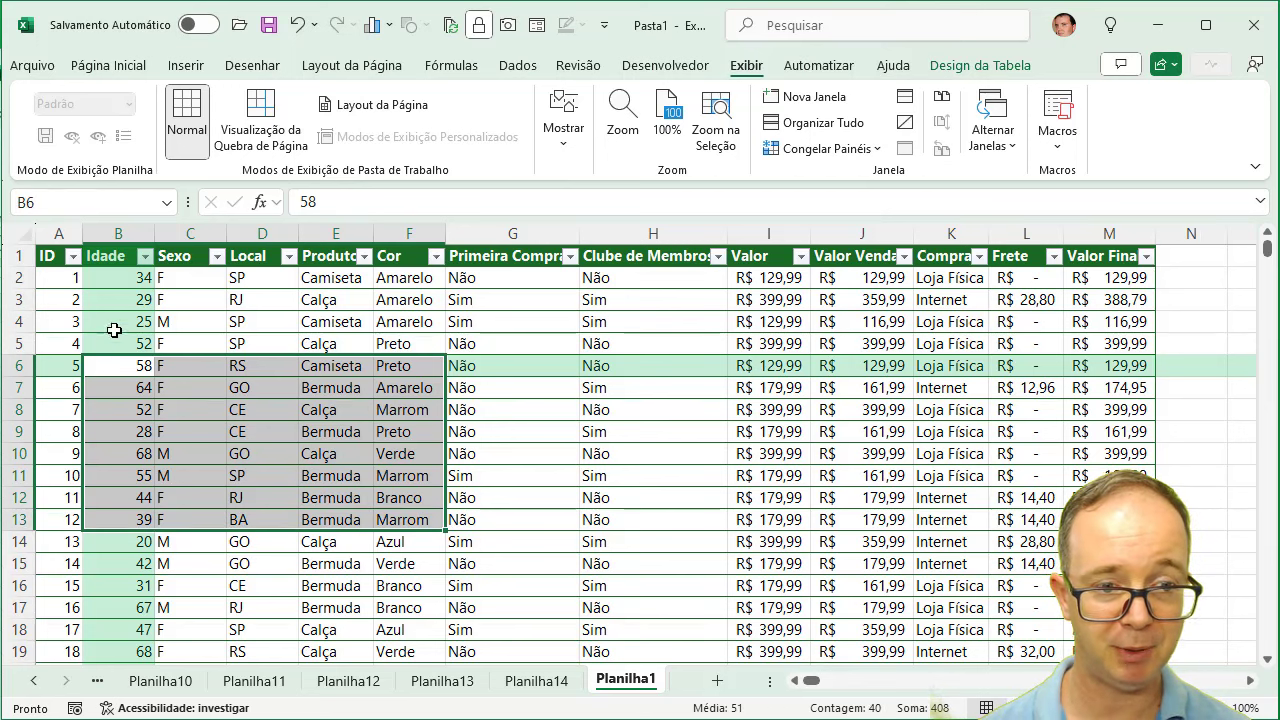
mouse_move(114, 366)
left_mouse_down()
mouse_move(526, 503)
mouse_move(524, 531)
left_mouse_up()
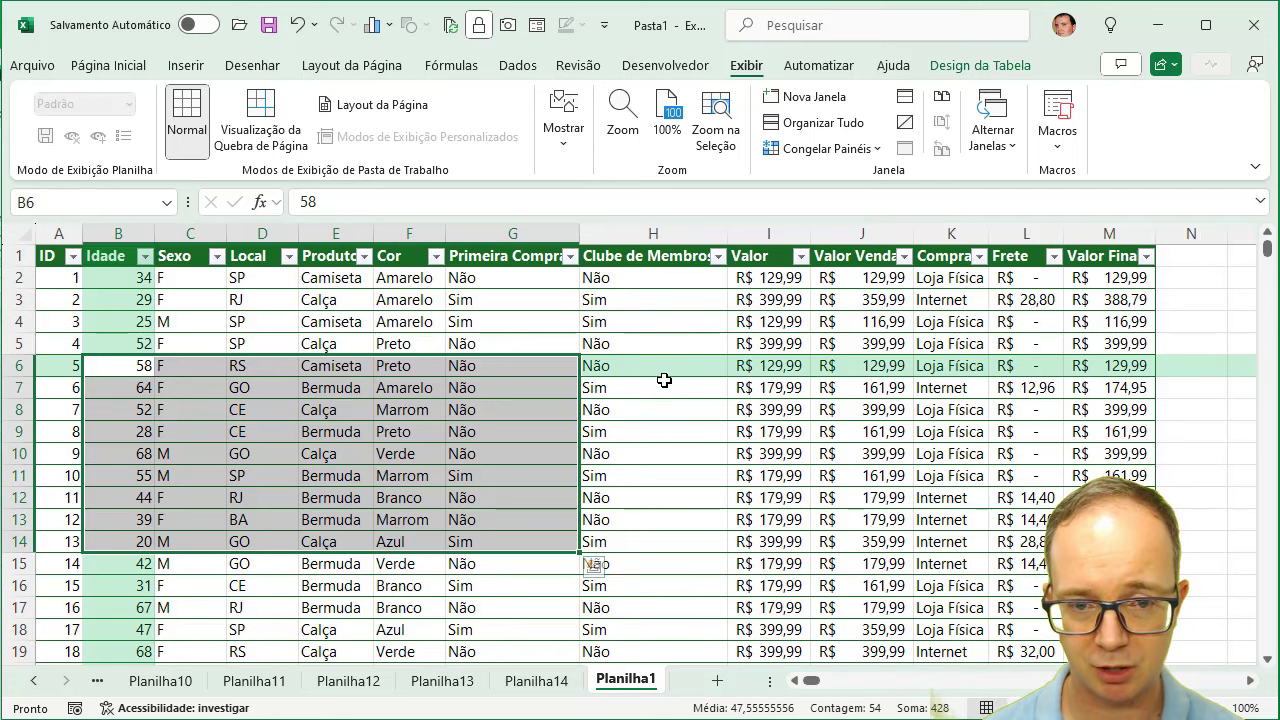
Step: Select cells H6, G5, G10, H7 and E8 to watch the Focus Cell highlight follow
left_click(667, 370)
left_click(452, 343)
left_click(498, 452)
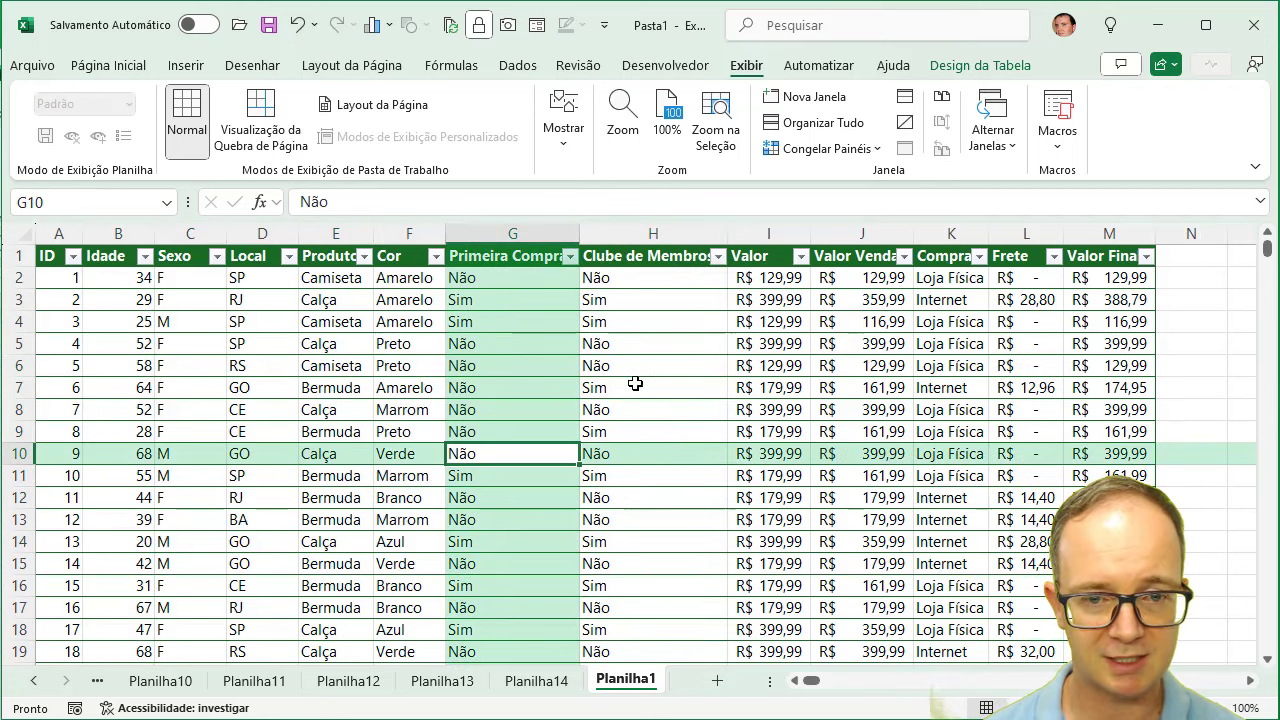
left_click(635, 383)
left_click(335, 409)
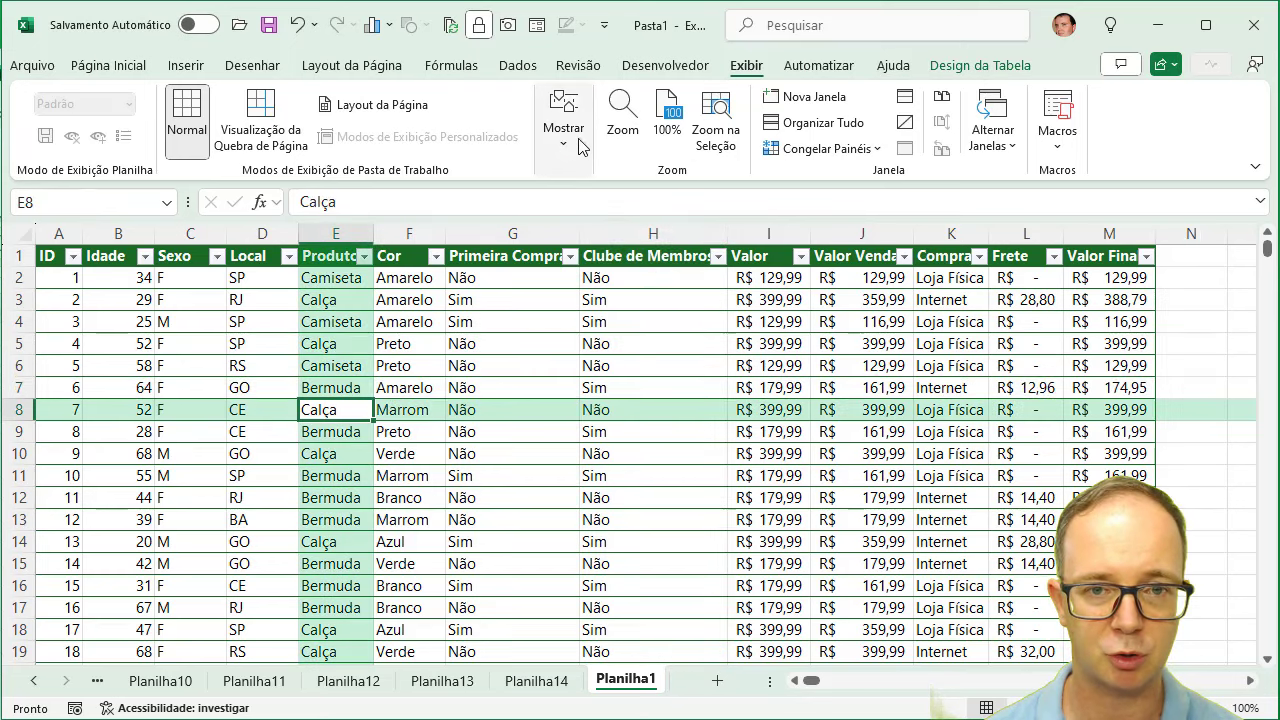
Step: Turn Focus Cell off and confirm cells G11, I6, G4 and G7 show no highlight
left_click(574, 148)
left_click(783, 218)
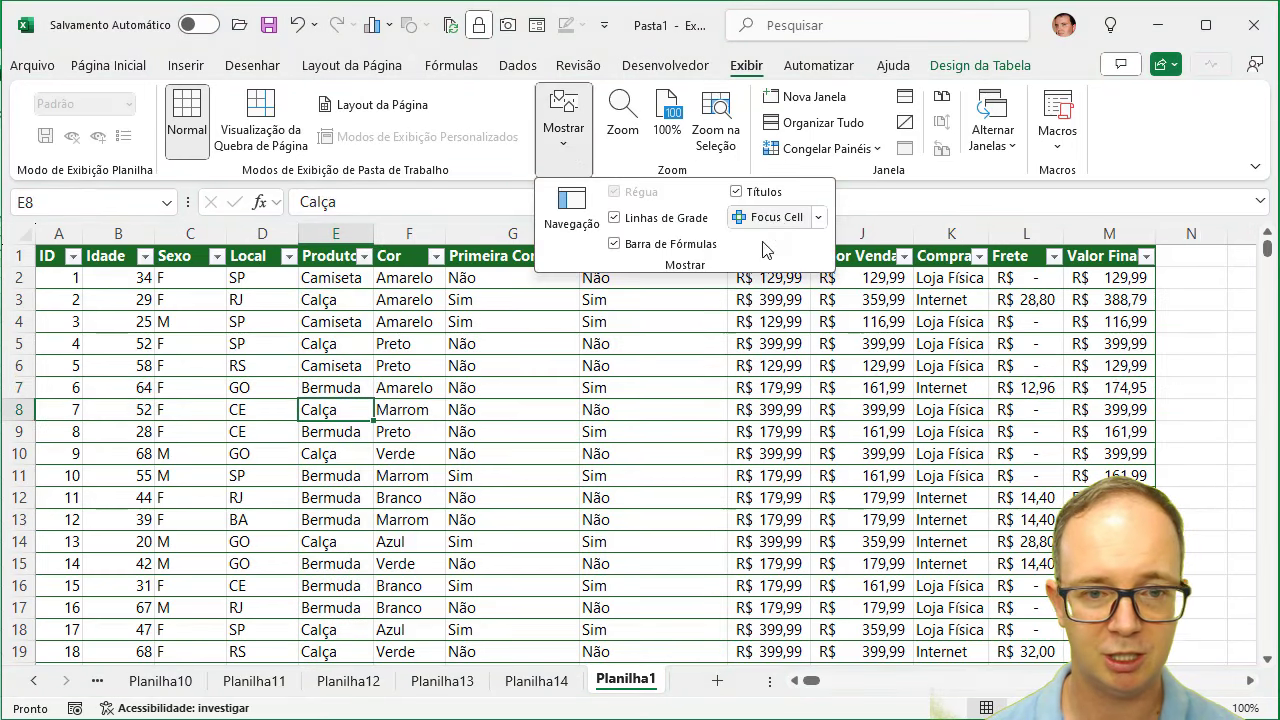
left_click(565, 432)
left_click(512, 475)
left_click(768, 365)
left_click(553, 317)
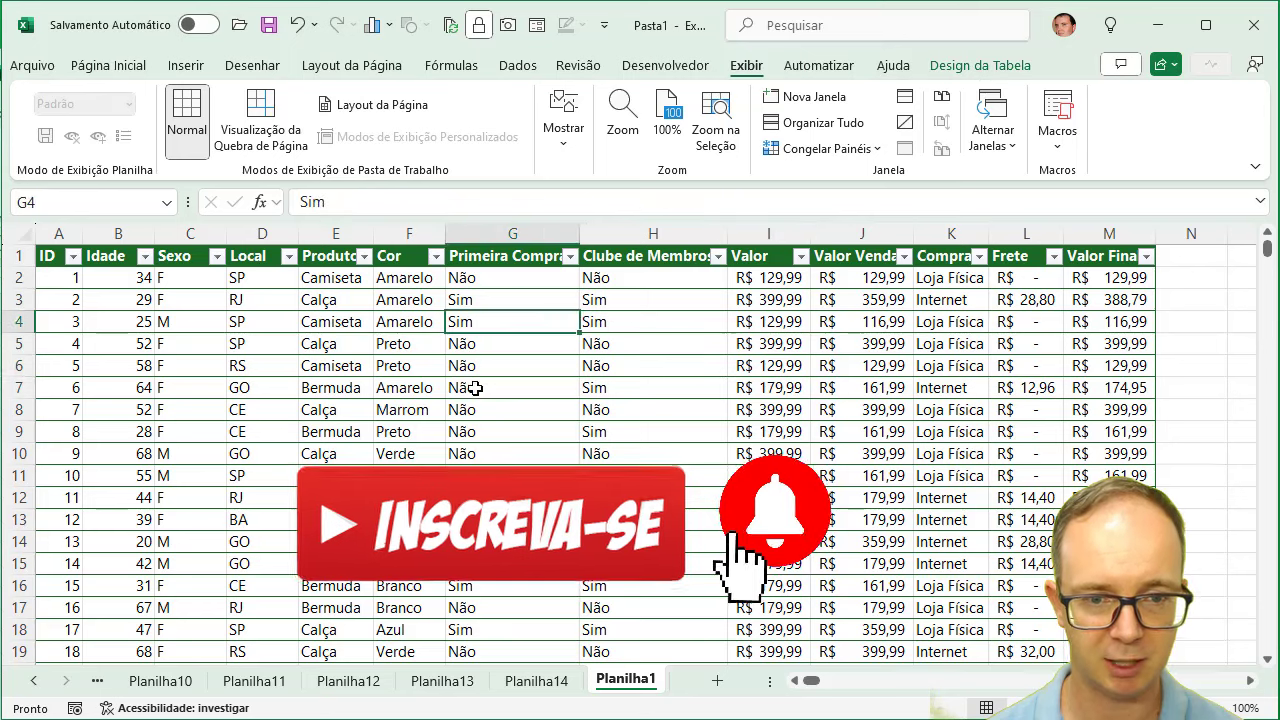
left_click(543, 387)
Step: Select D4:H12 and switch Focus Cell back on
left_click_drag(262, 321, 653, 497)
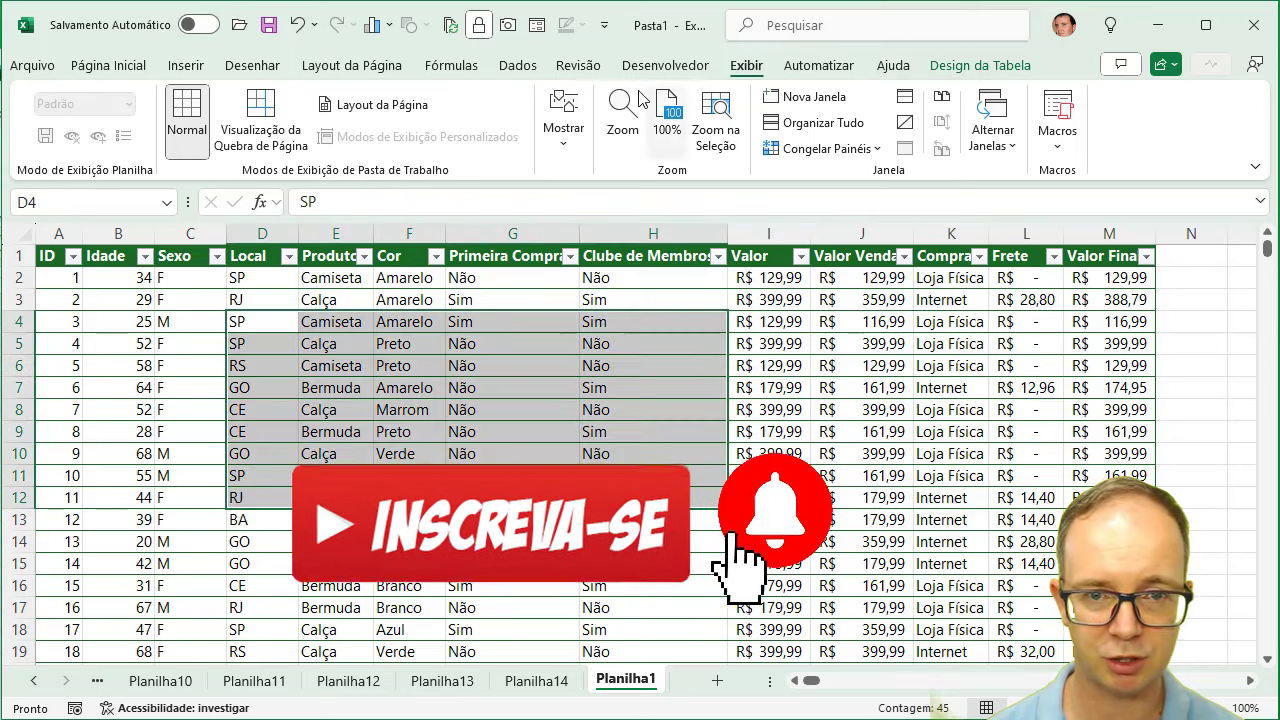
left_click(564, 130)
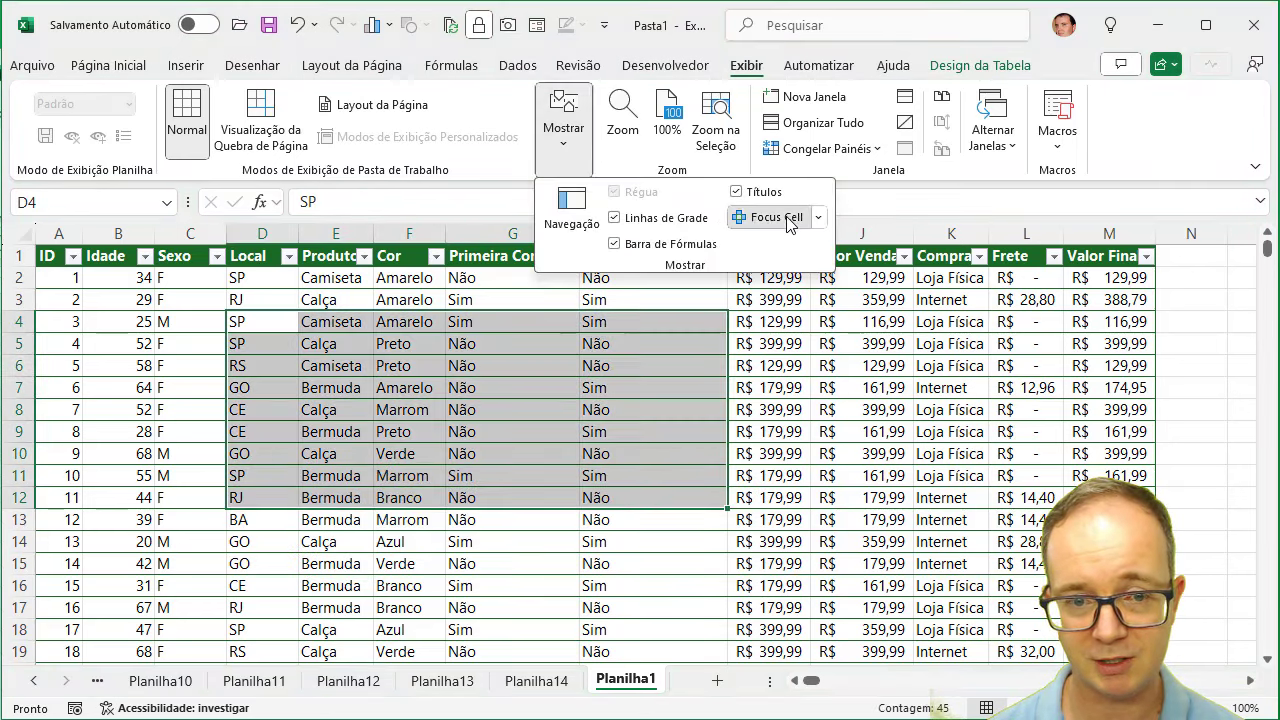
left_click(808, 218)
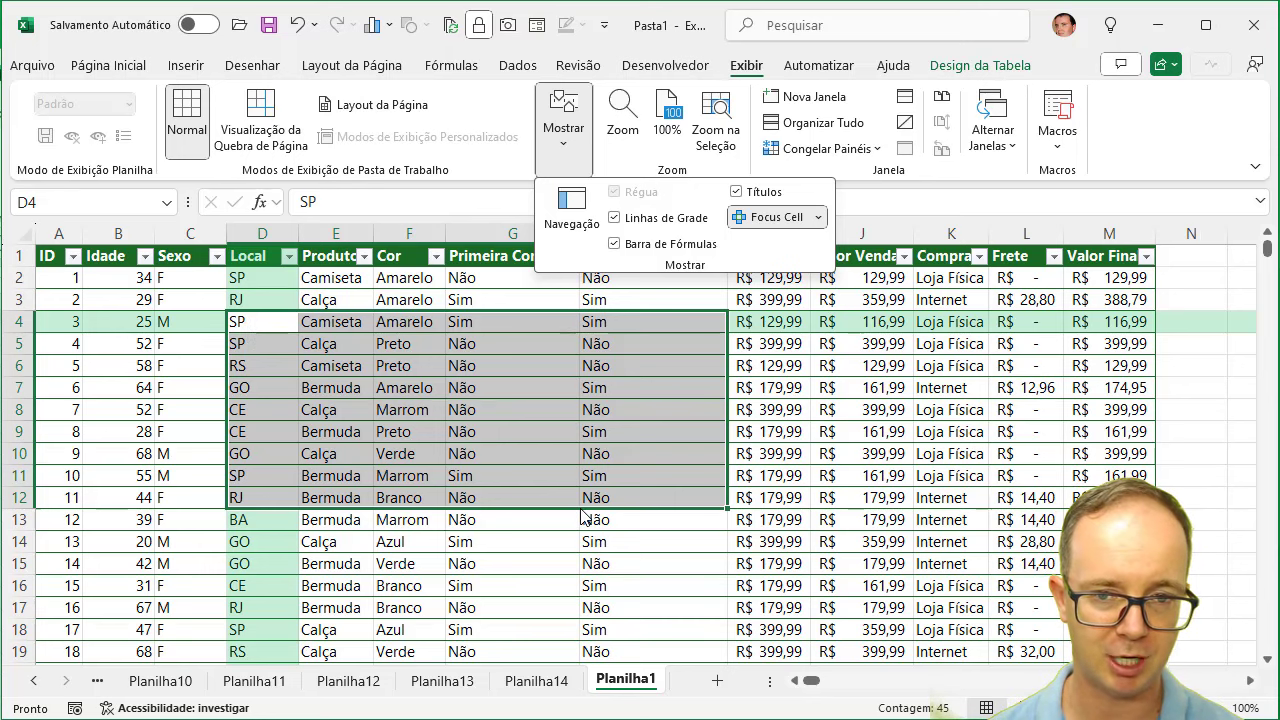
Step: Try red, then gold, as the Focus Cell highlight colour
left_click(819, 218)
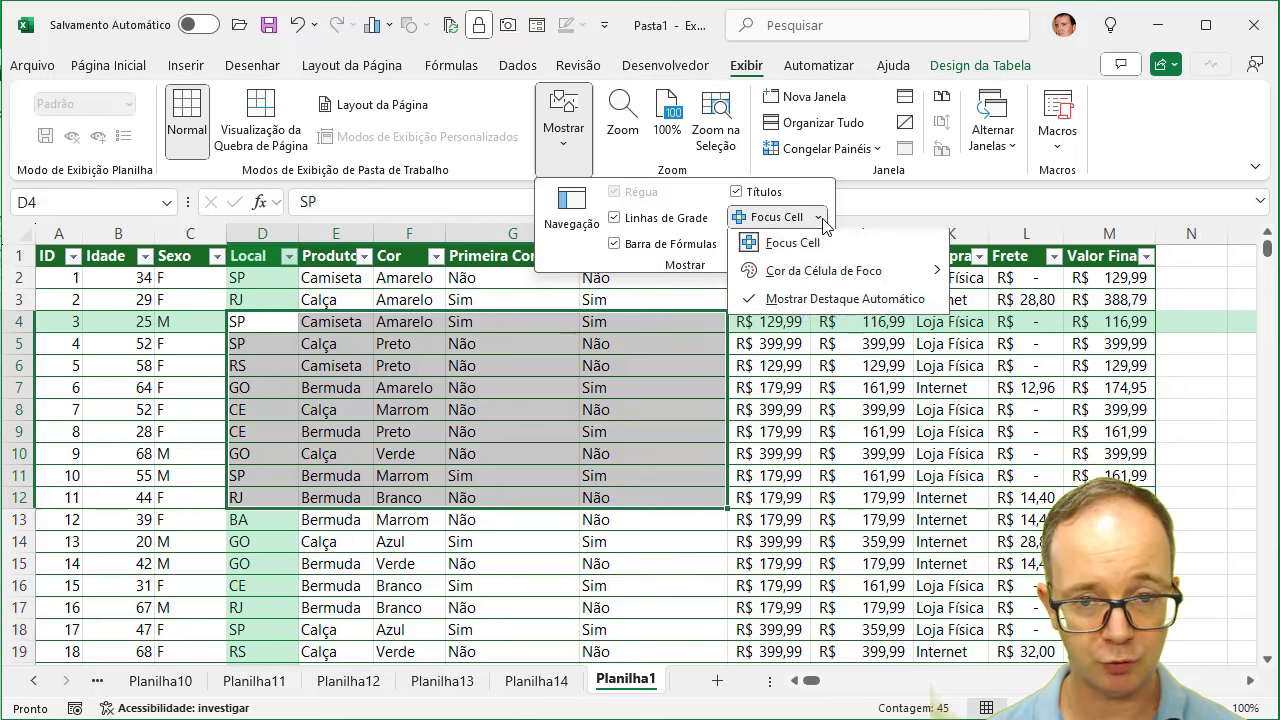
mouse_move(826, 280)
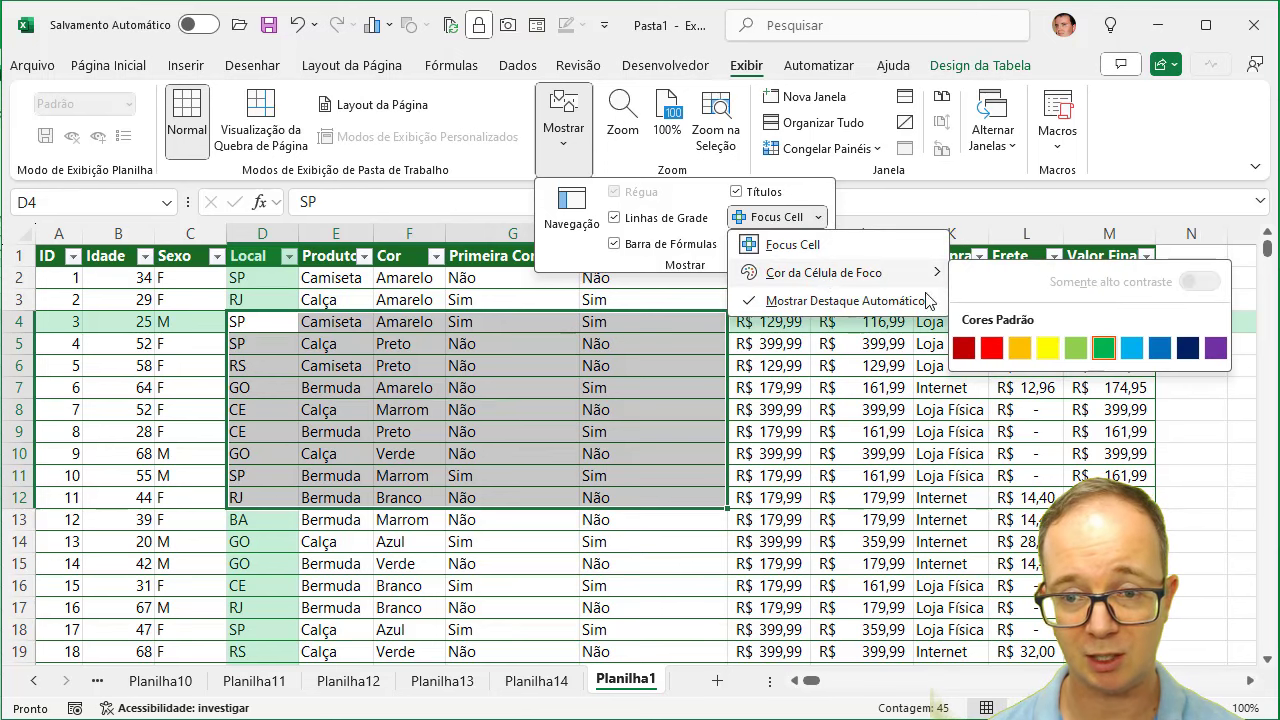
left_click(991, 348)
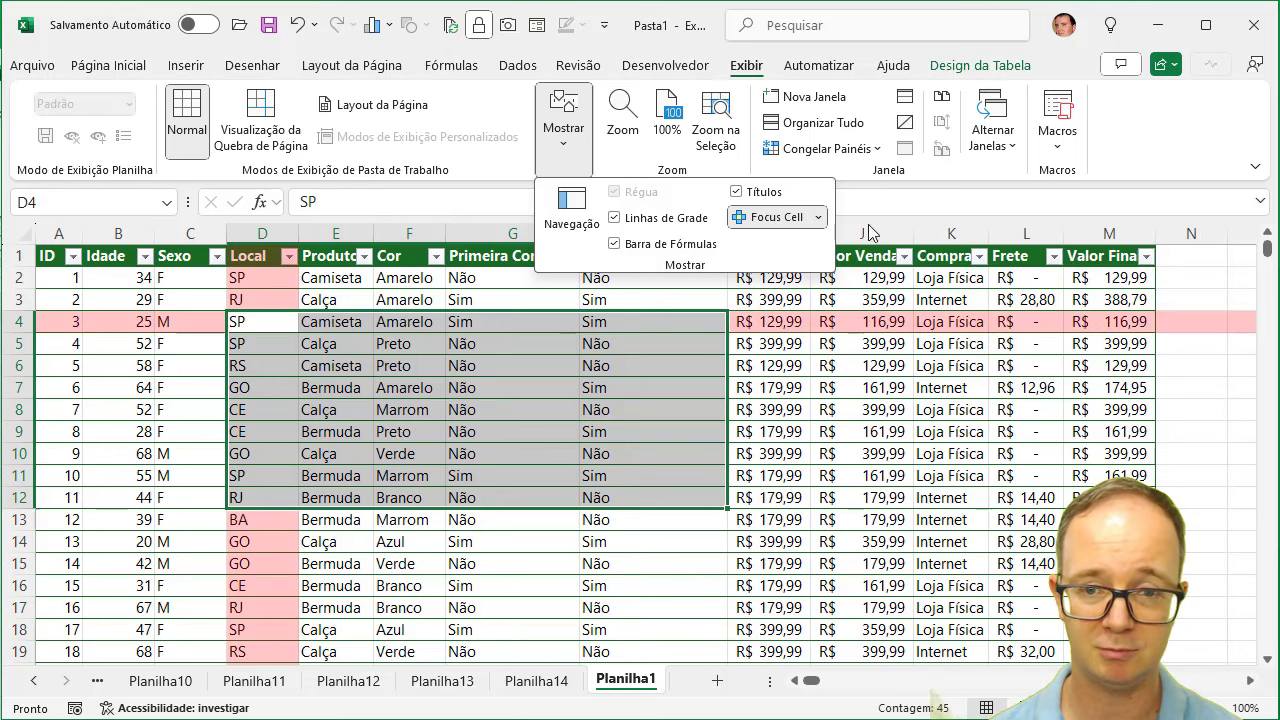
left_click(819, 217)
mouse_move(938, 280)
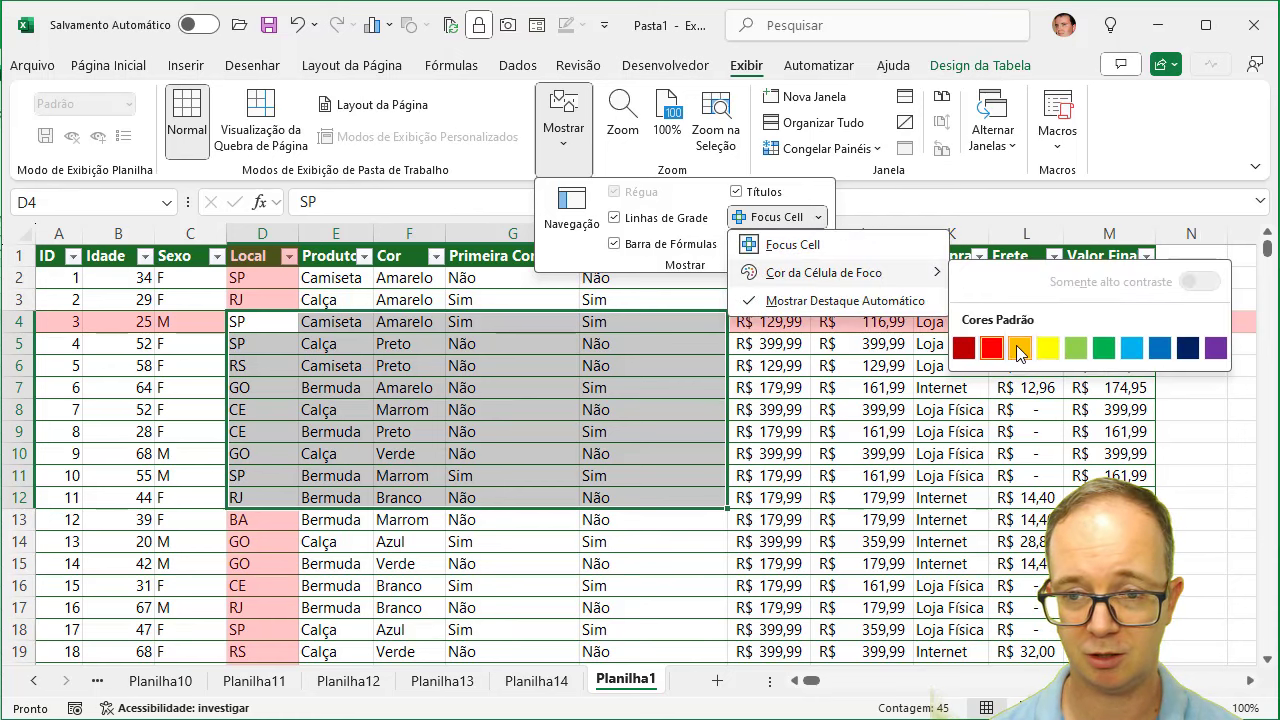
left_click(1020, 348)
Step: Cycle the highlight colour through light blue and purple before settling on red
left_click(819, 217)
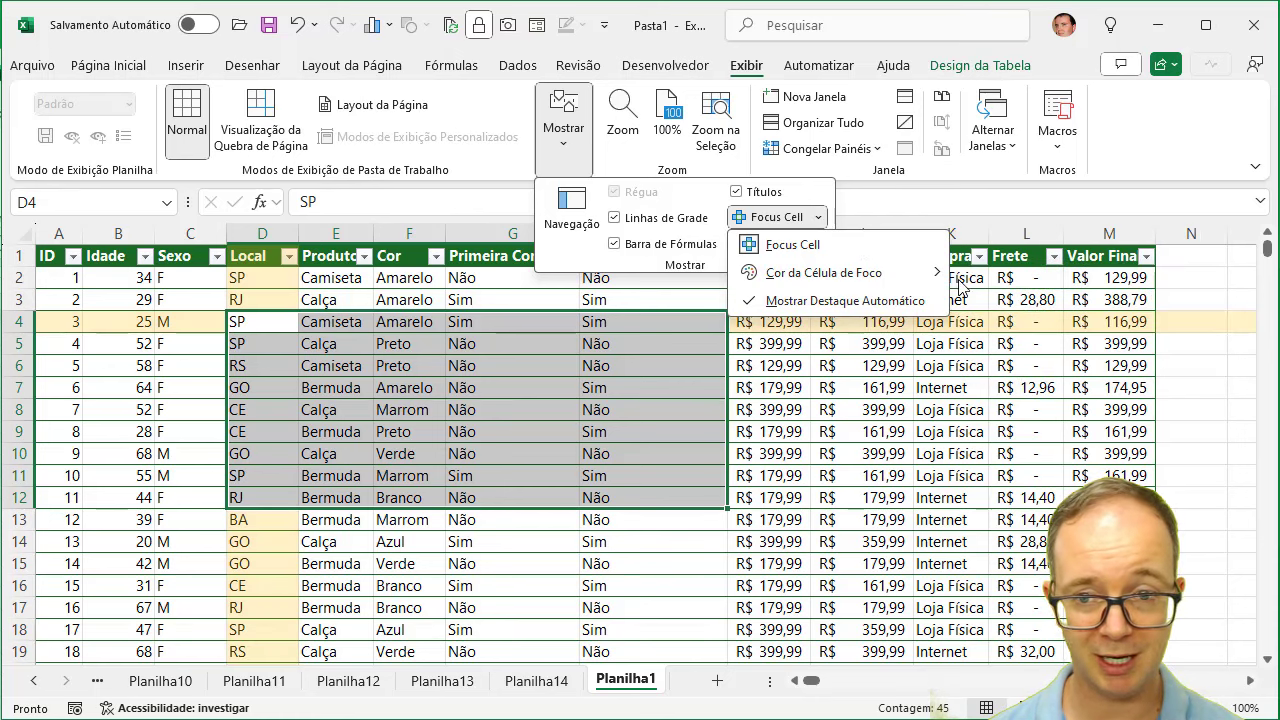
mouse_move(940, 276)
left_click(1133, 348)
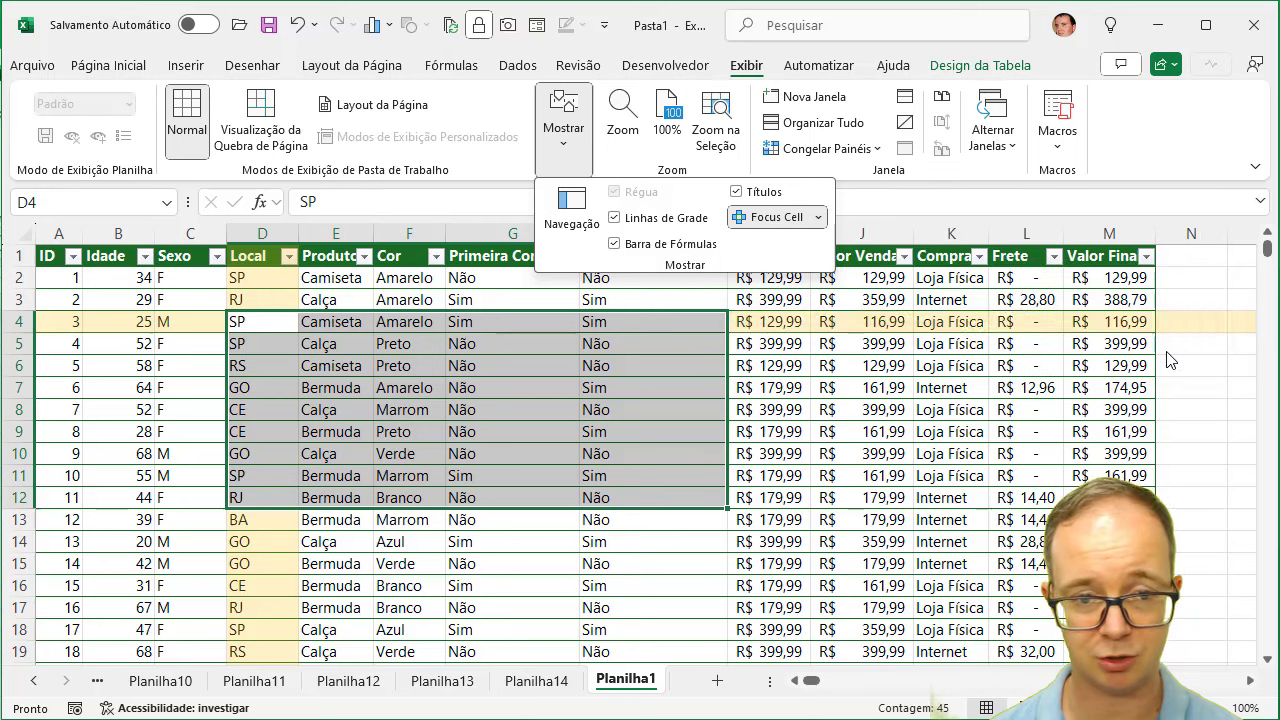
left_click(822, 220)
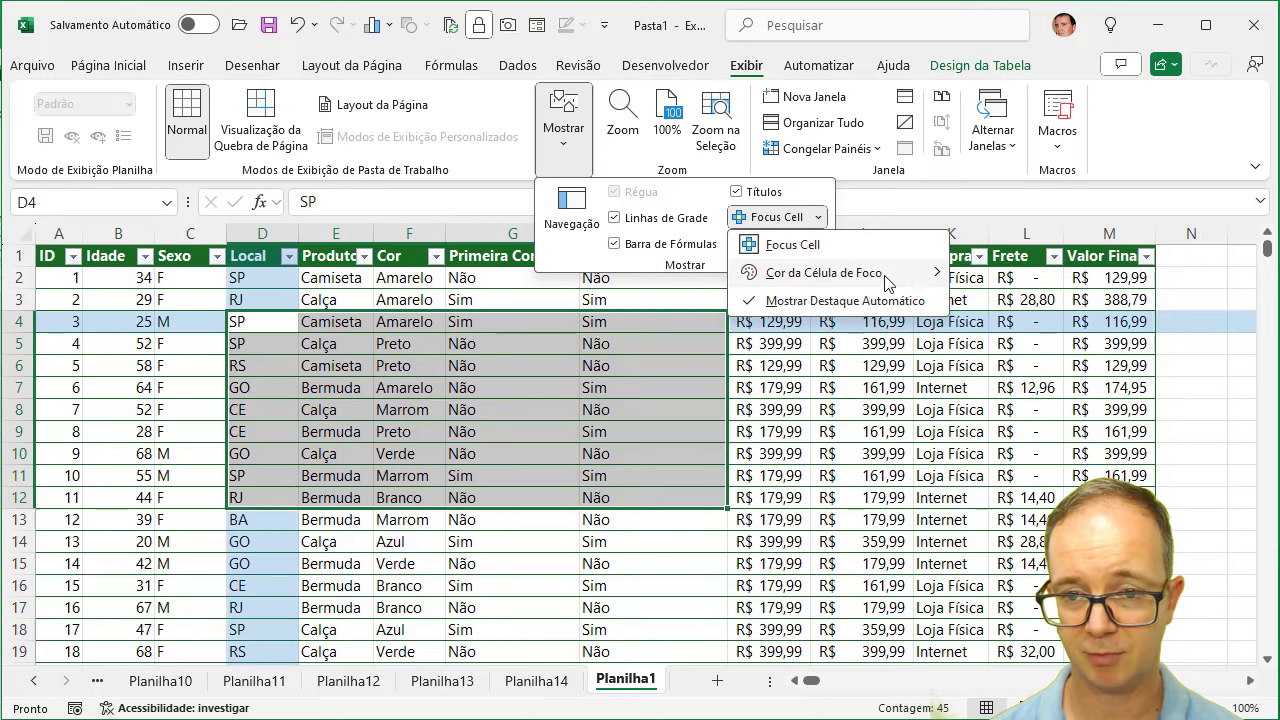
mouse_move(938, 281)
left_click(1210, 352)
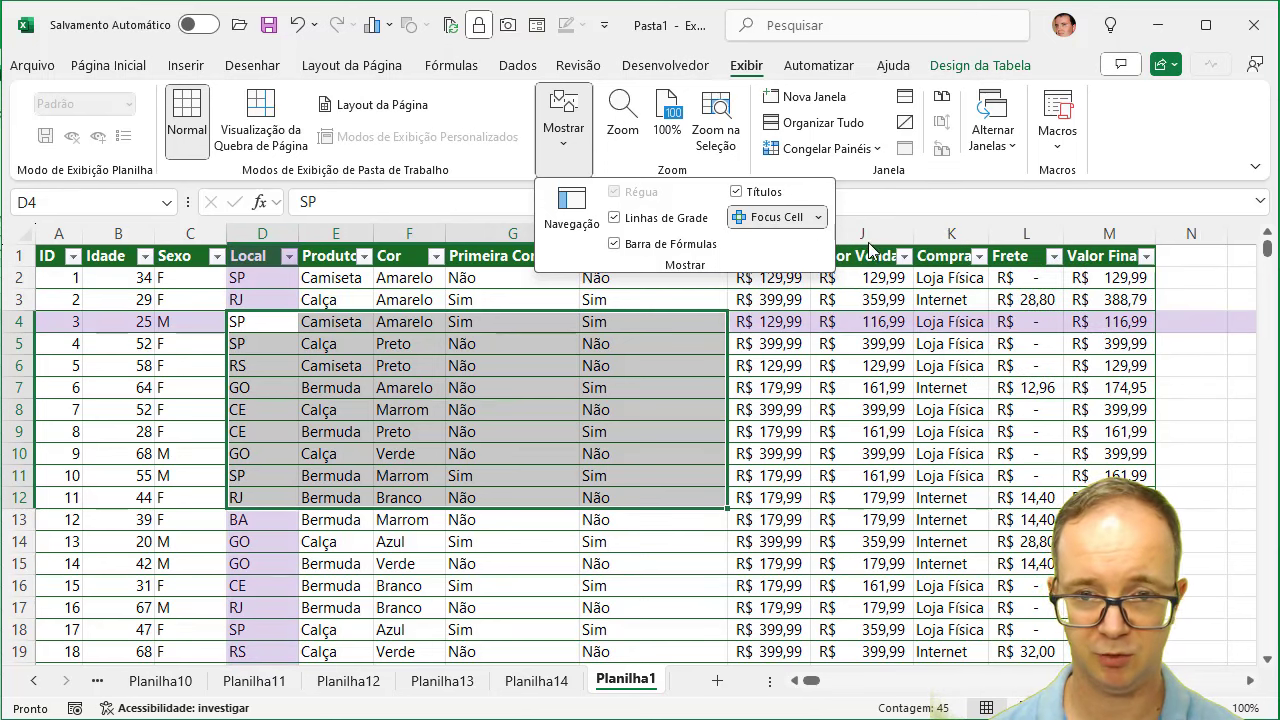
left_click(819, 218)
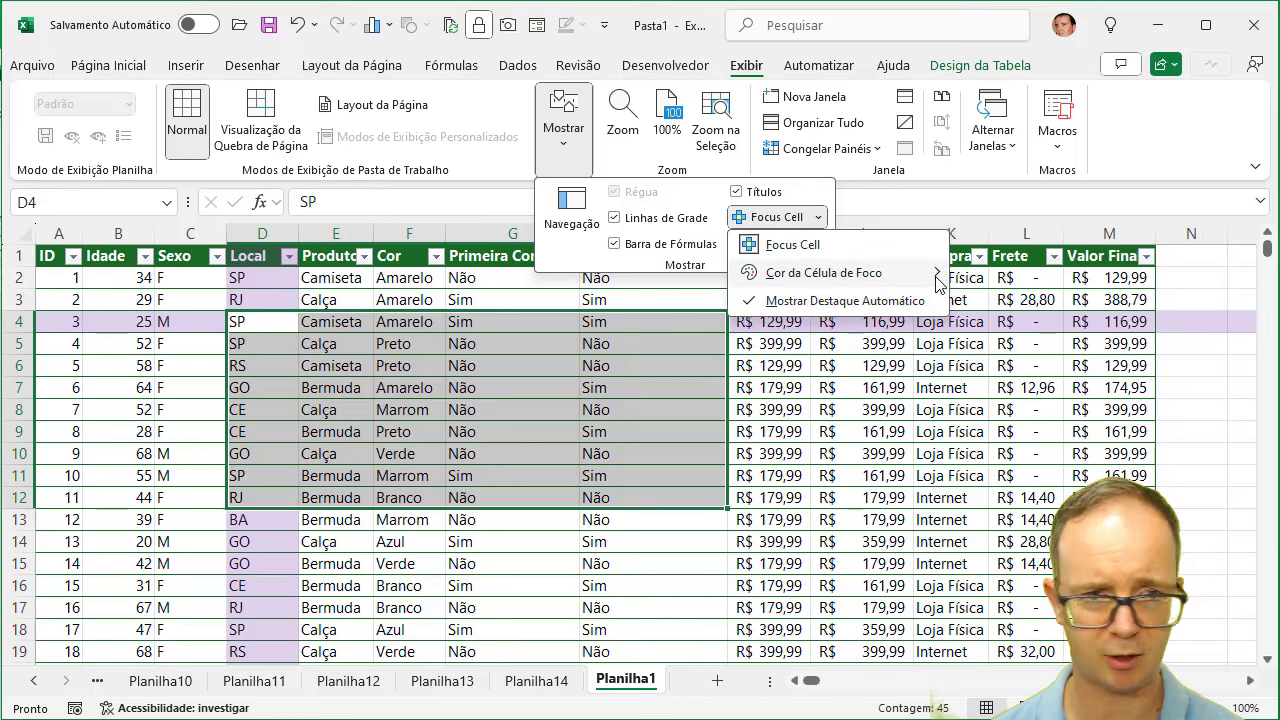
mouse_move(938, 281)
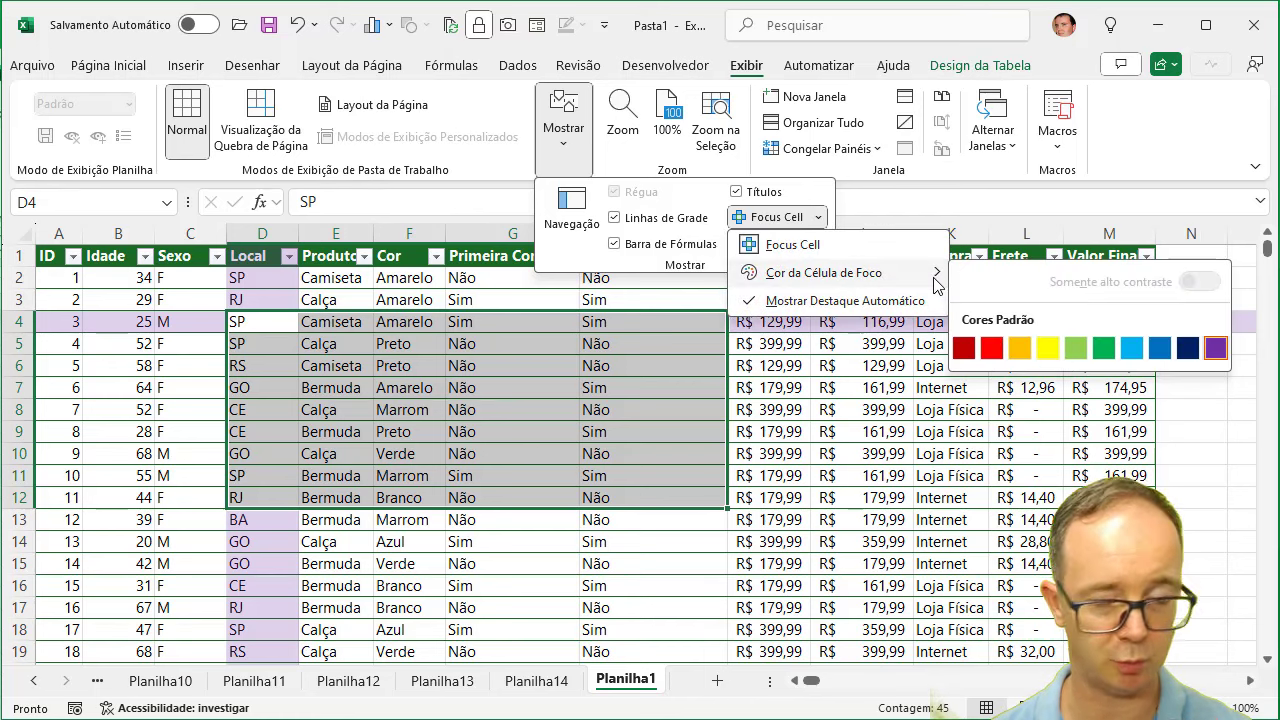
left_click(964, 348)
Step: Preview the red highlight on cells J8, D13, B6, G9, I5, I11, E6 and D12
left_click(968, 350)
left_click(866, 405)
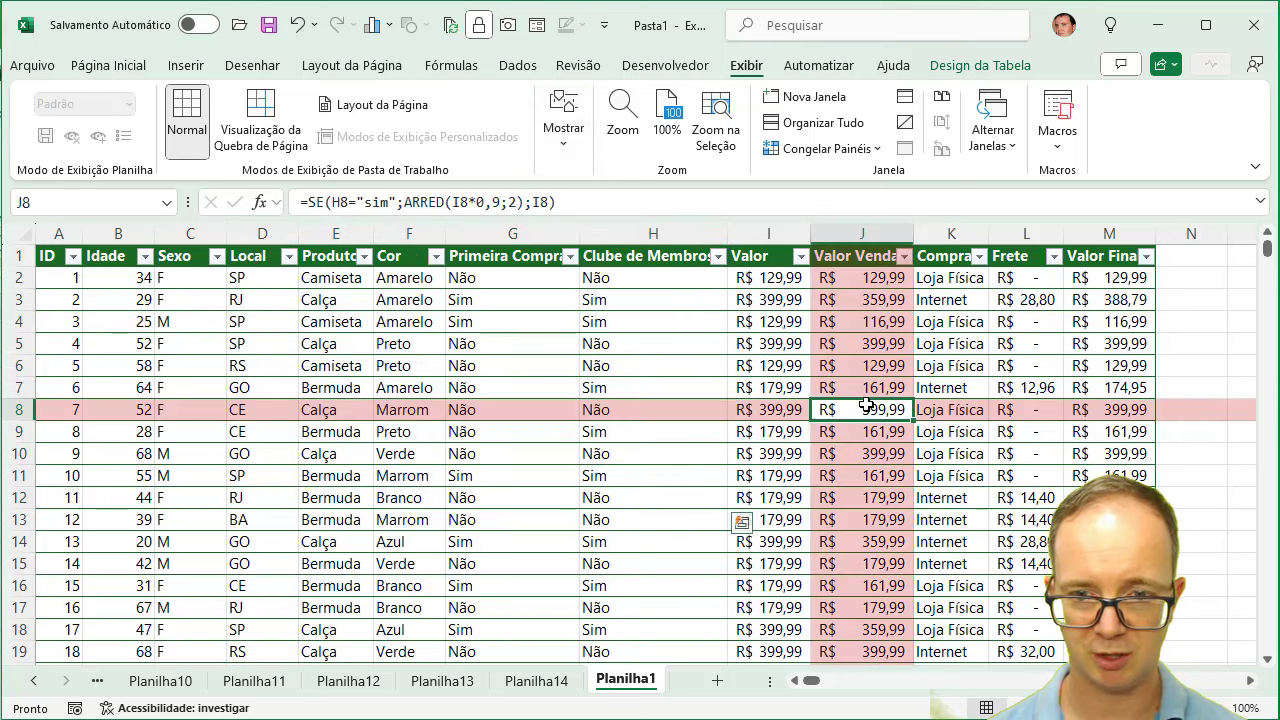
left_click(277, 520)
left_click(153, 372)
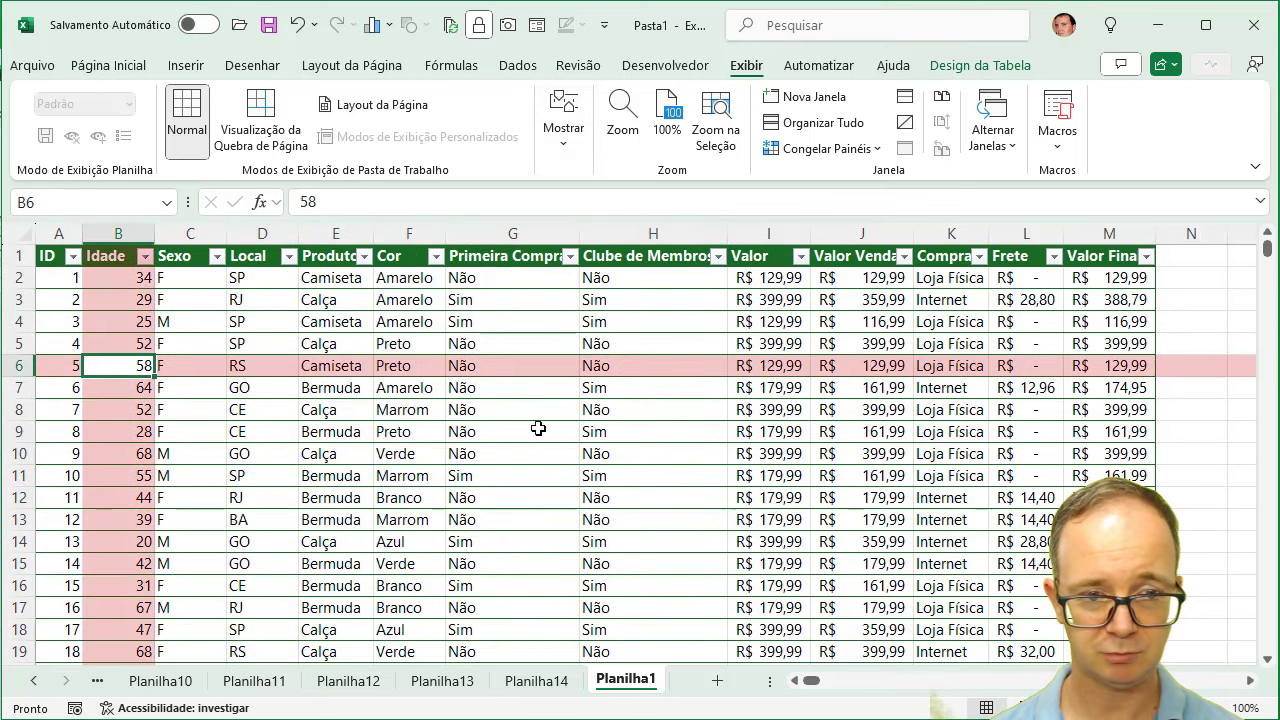
left_click(538, 428)
left_click(744, 340)
left_click(800, 470)
left_click(312, 368)
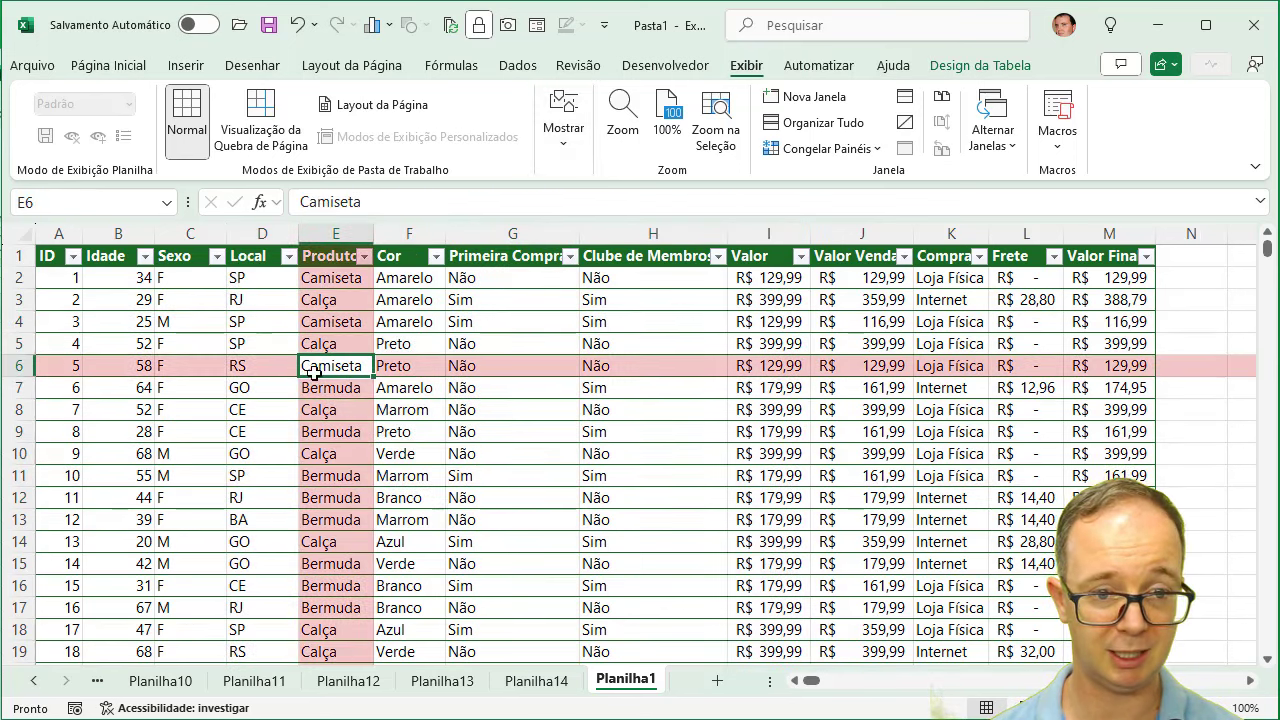
left_click(276, 500)
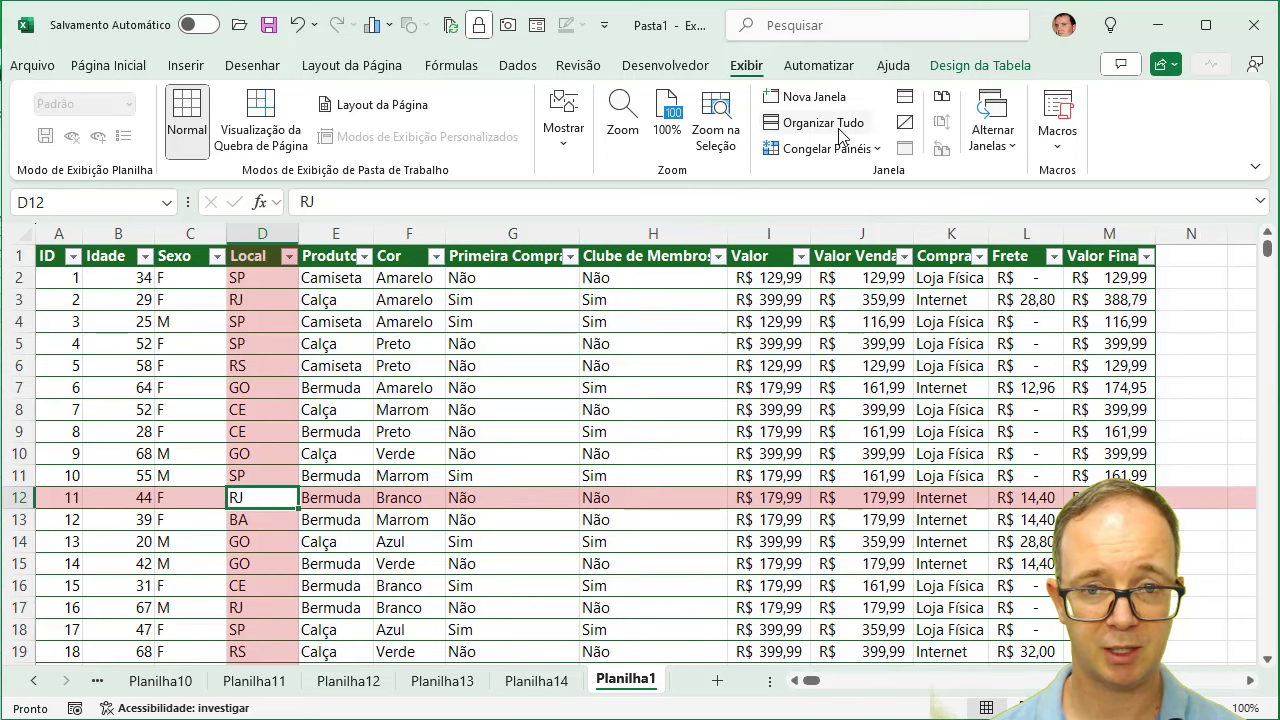
left_click(566, 140)
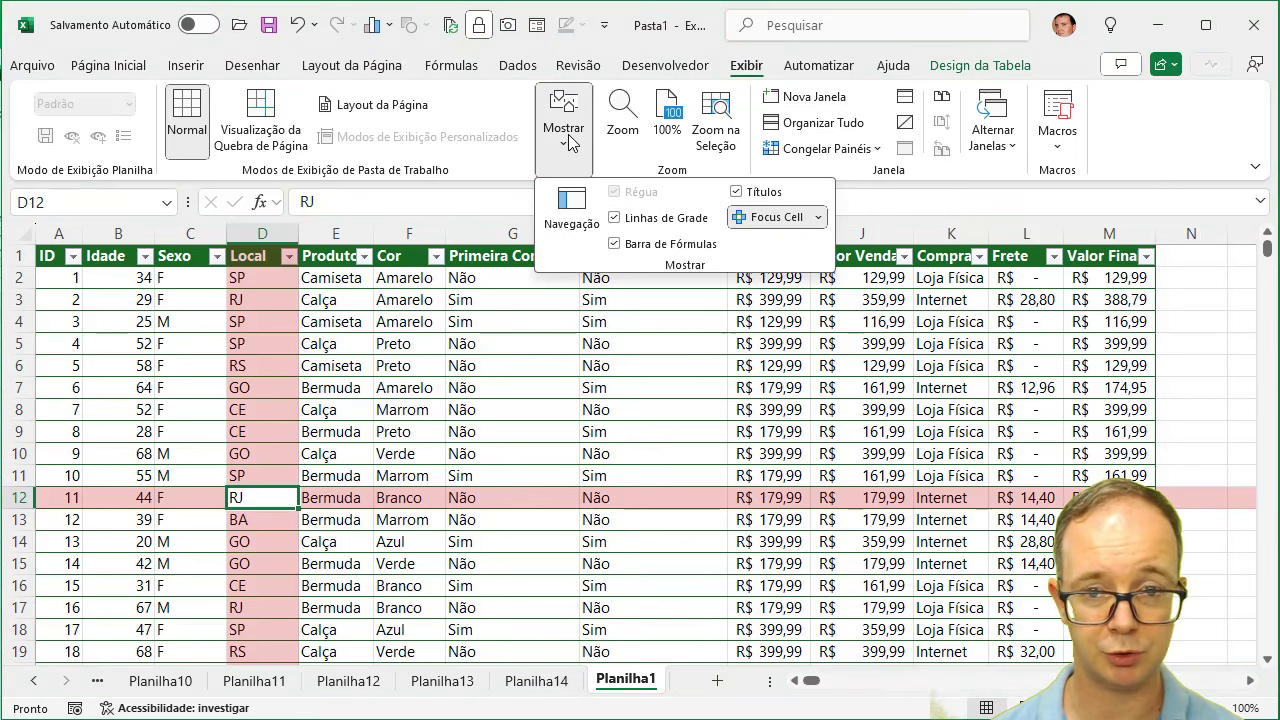
Step: Toggle Show Automatic Highlight in the Focus Cell menu off and back on
left_click(820, 218)
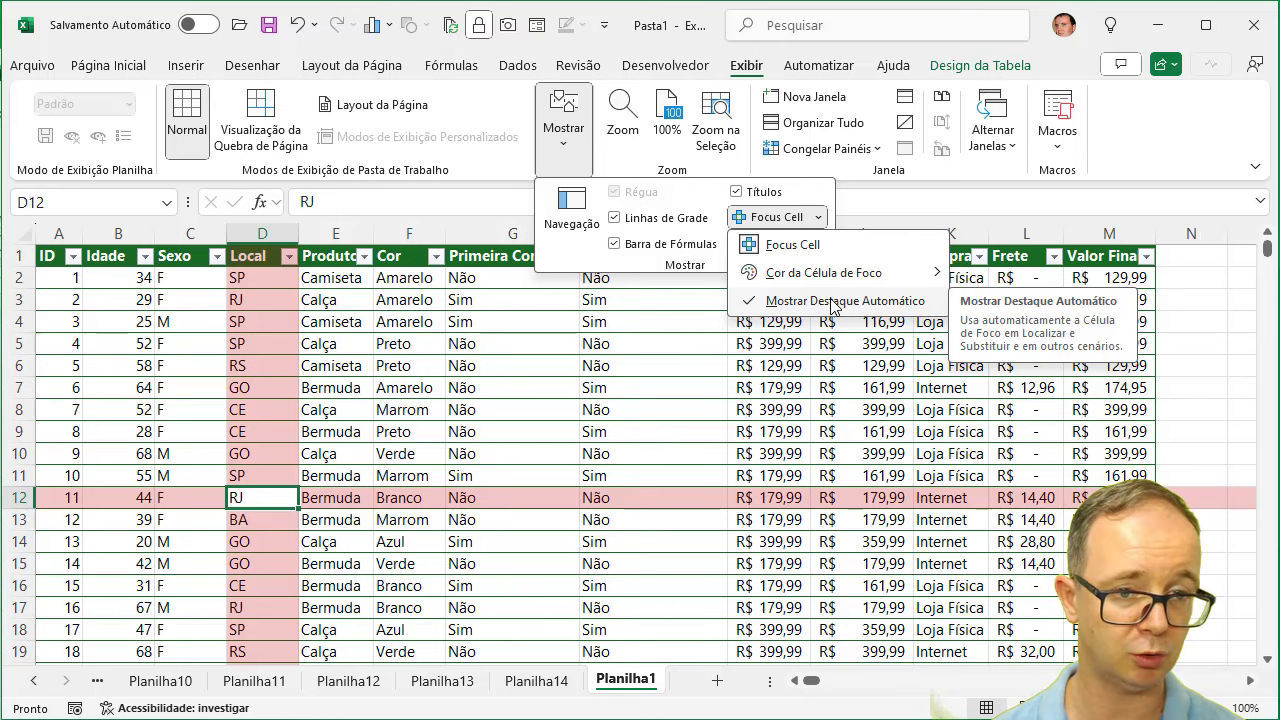
left_click(833, 302)
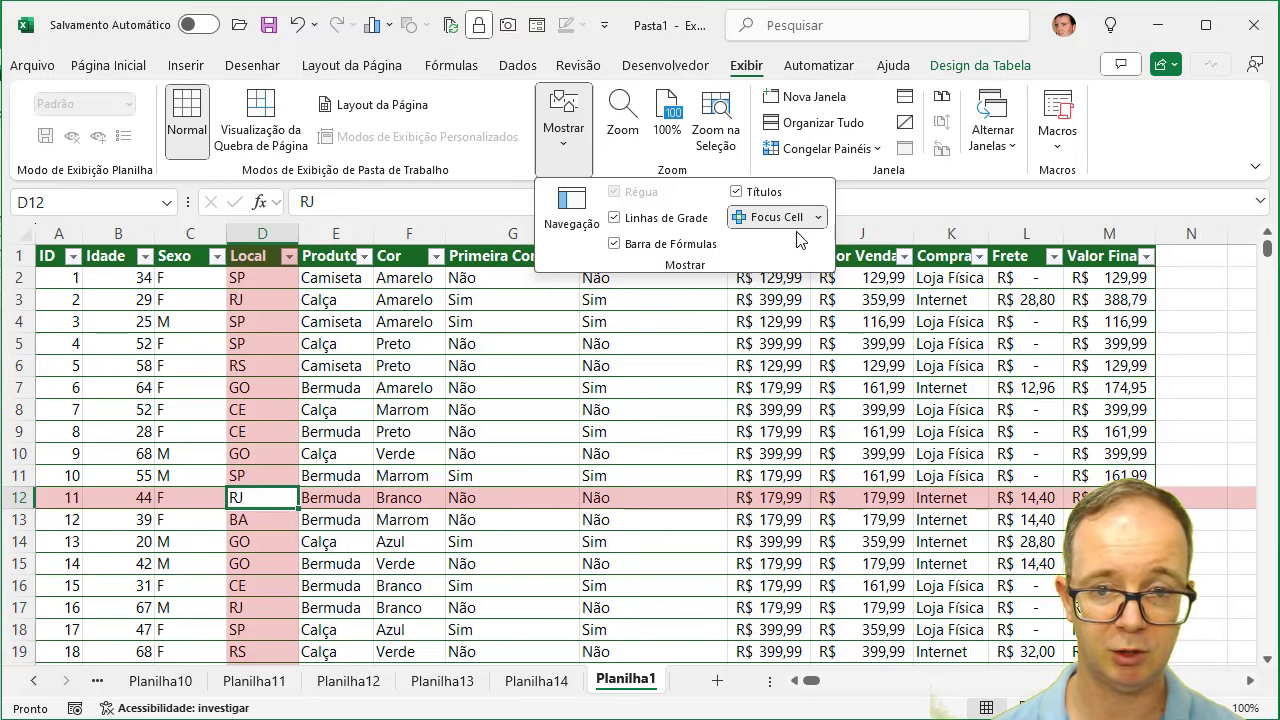
left_click(816, 216)
left_click(804, 304)
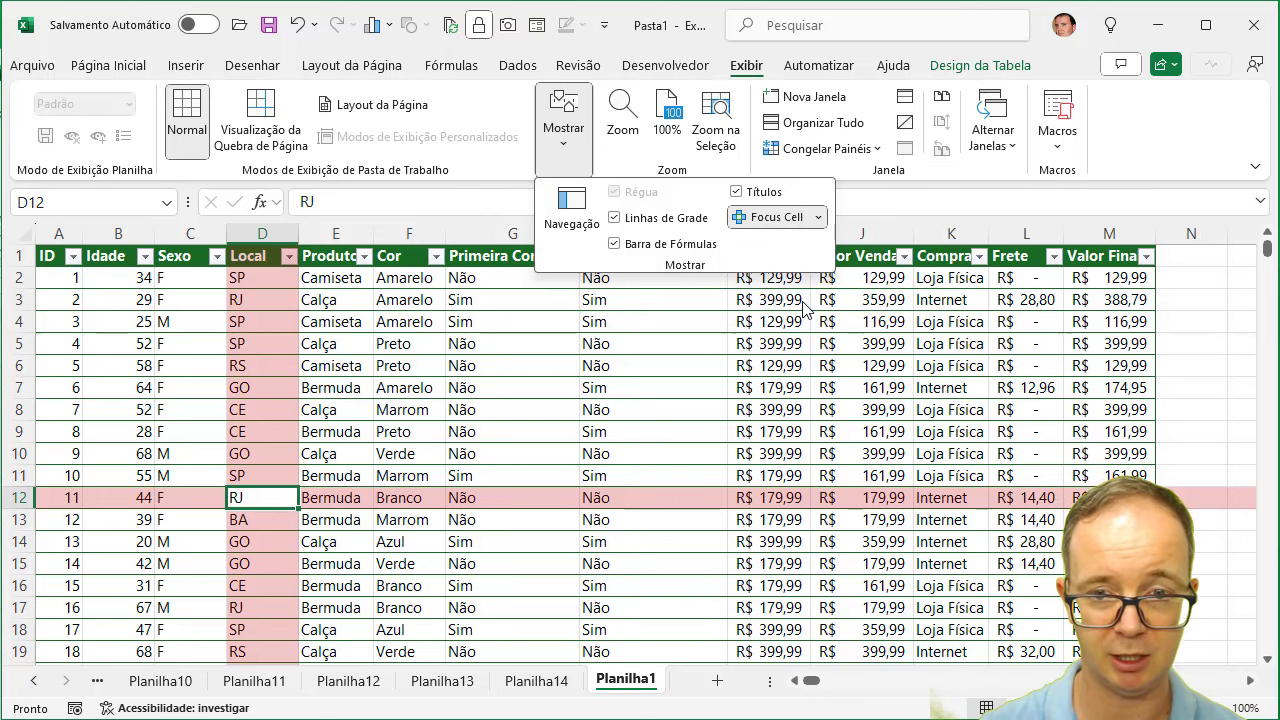
Step: Check the highlight on cells F6, H9 and A6
left_click(408, 365)
left_click(632, 432)
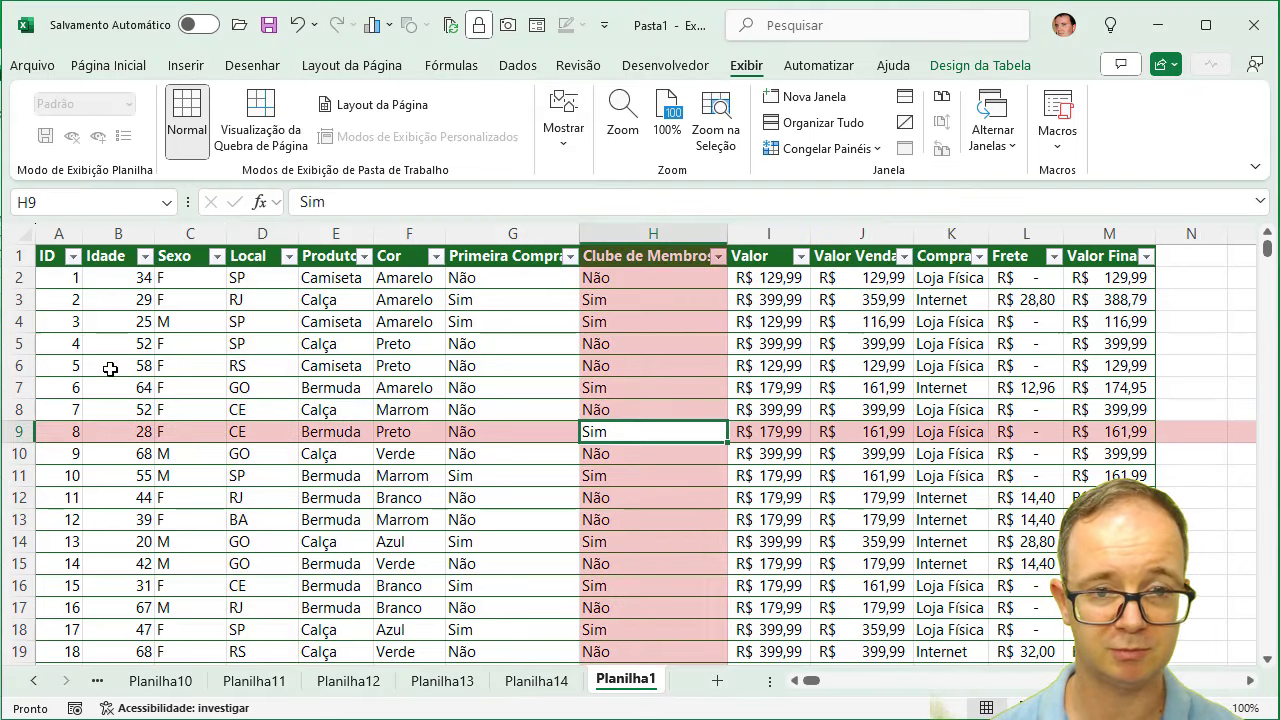
left_click(80, 366)
left_click(567, 150)
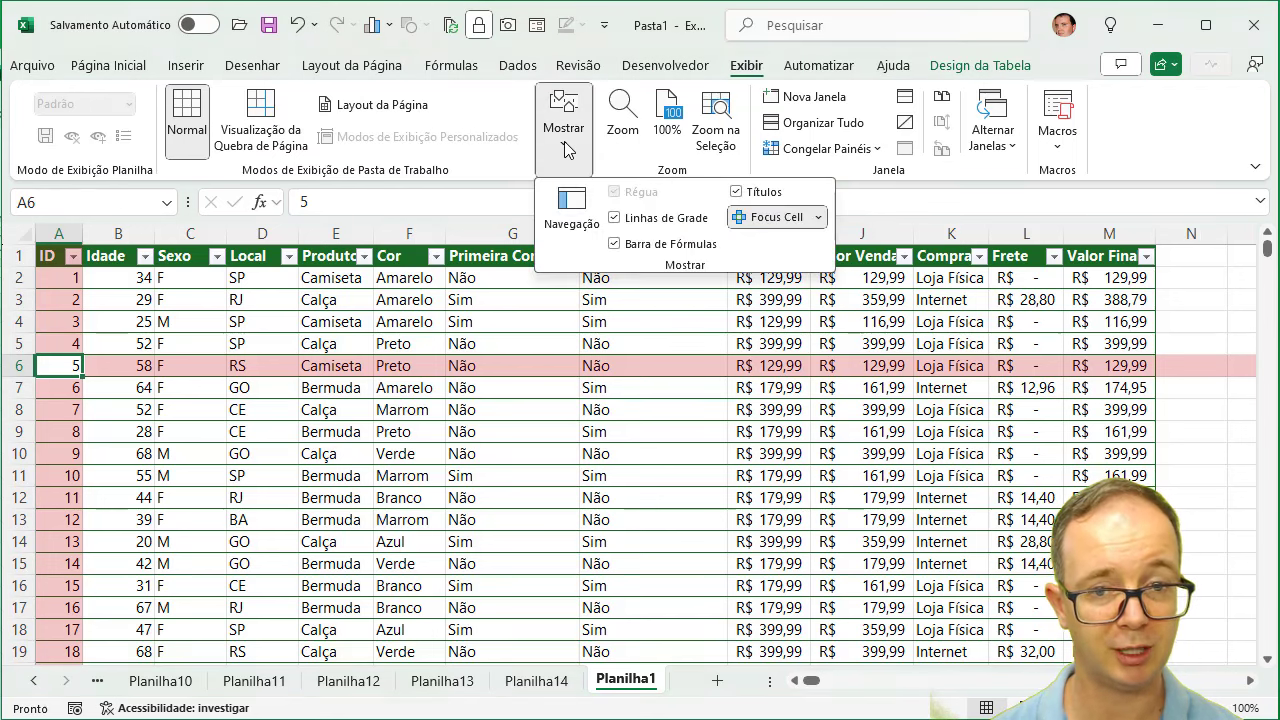
left_click(817, 218)
Step: Turn Focus Cell off, confirm E8, F9, H8, H6, C6 and F10 stay unshaded, then open Account
left_click(790, 244)
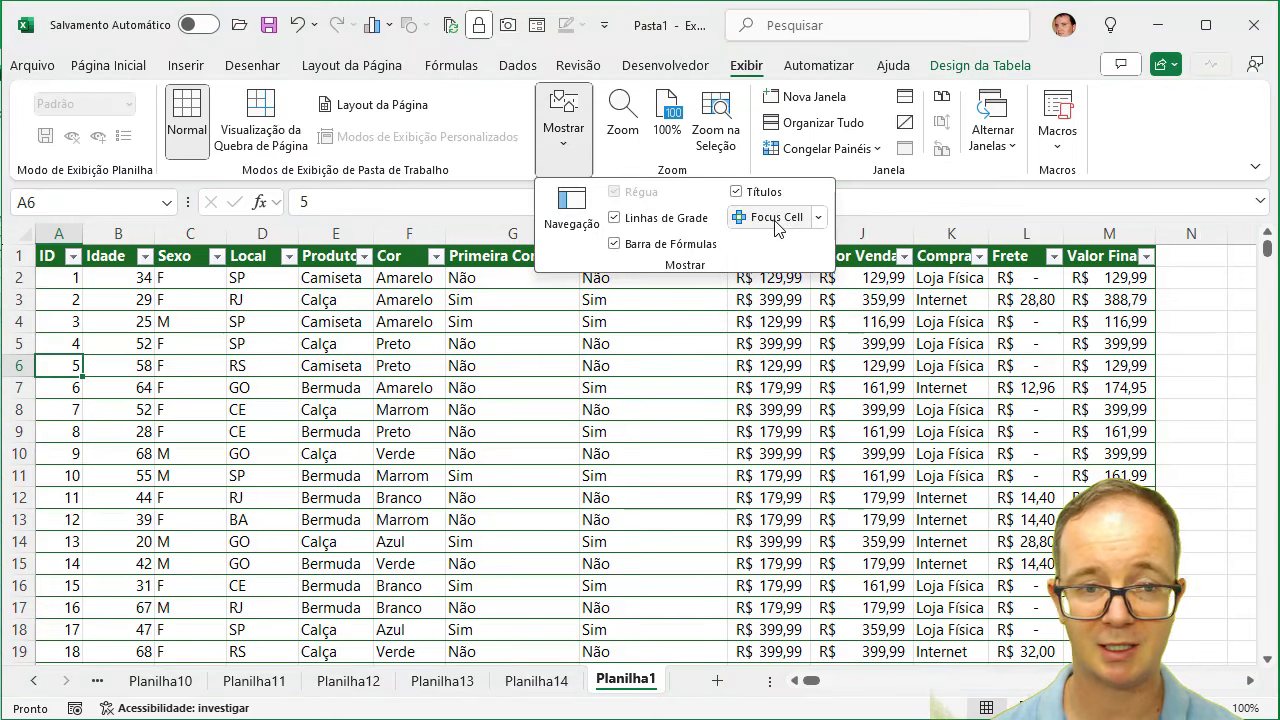
left_click(360, 409)
left_click(437, 432)
left_click(655, 410)
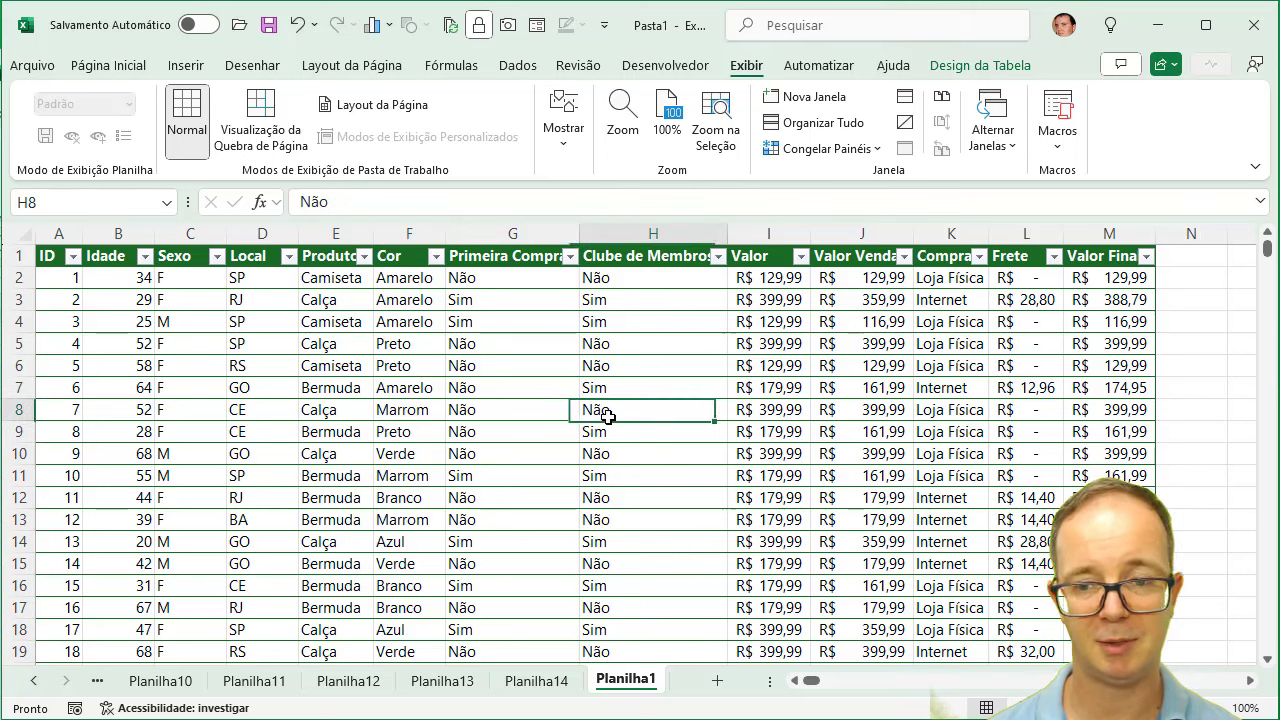
left_click(692, 360)
left_click(196, 360)
left_click(396, 454)
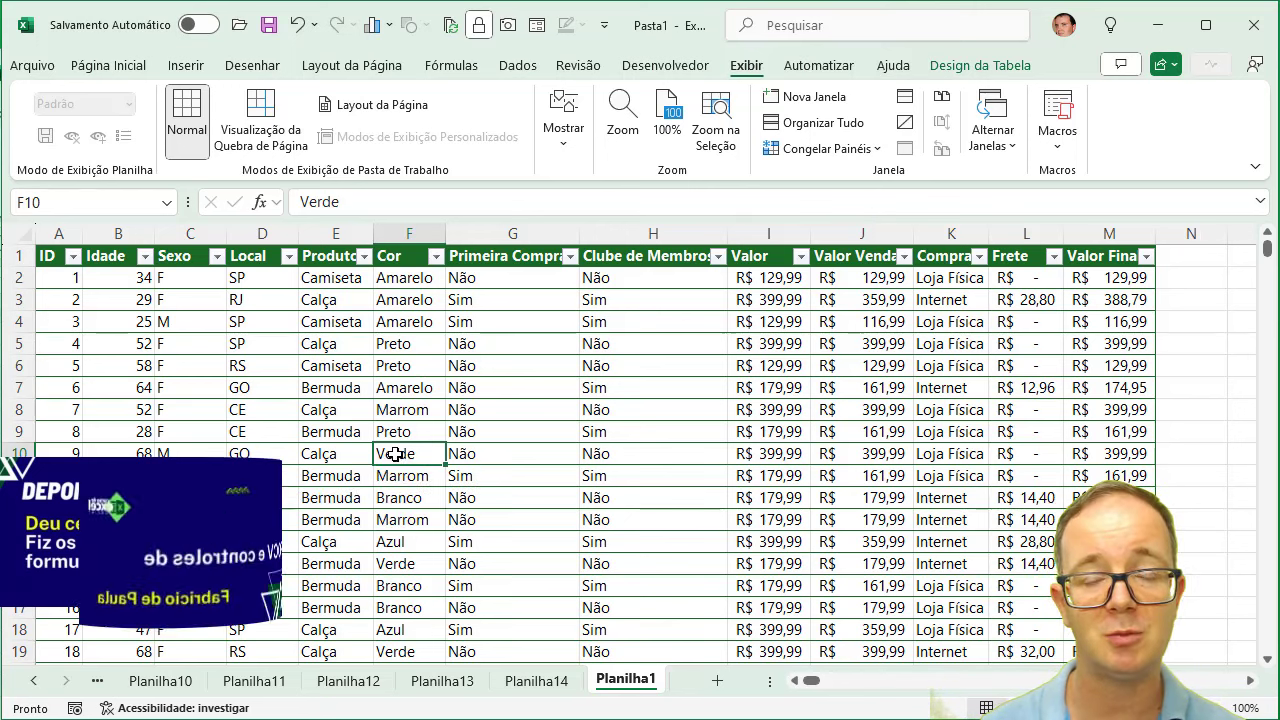
left_click(37, 67)
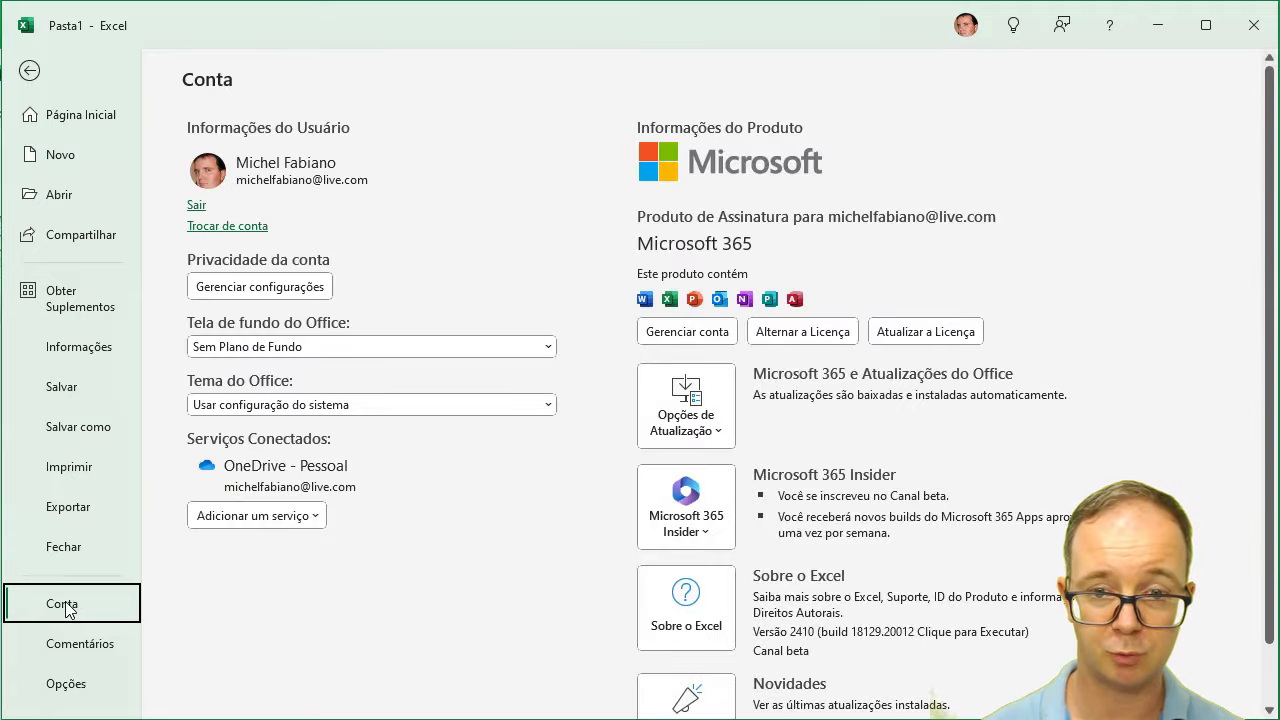
scroll(1038, 313, "down", 2)
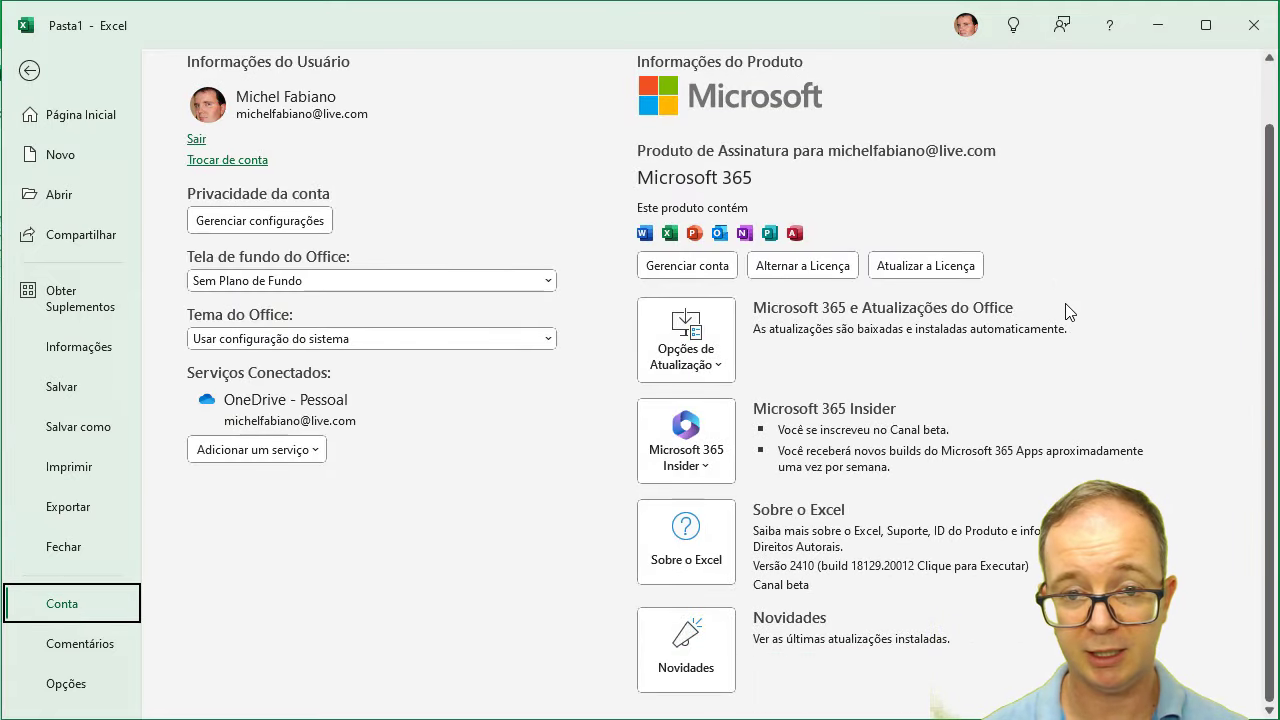
left_click(697, 472)
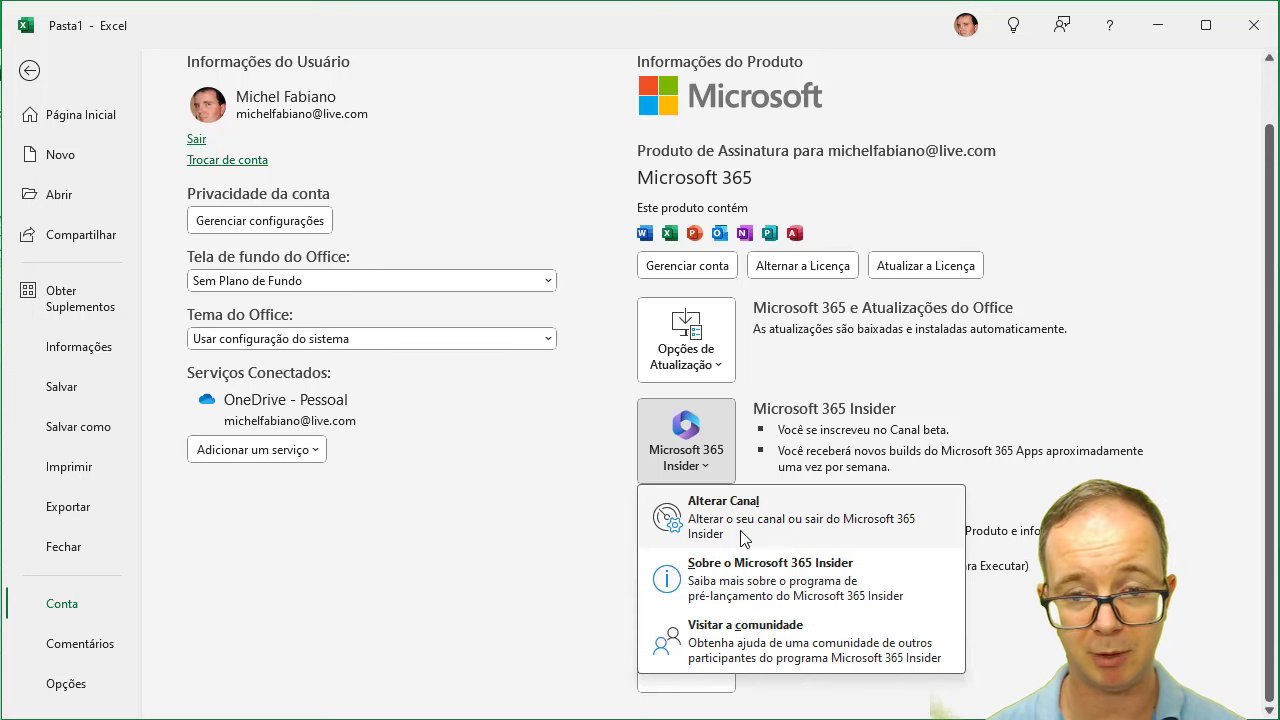
left_click(740, 531)
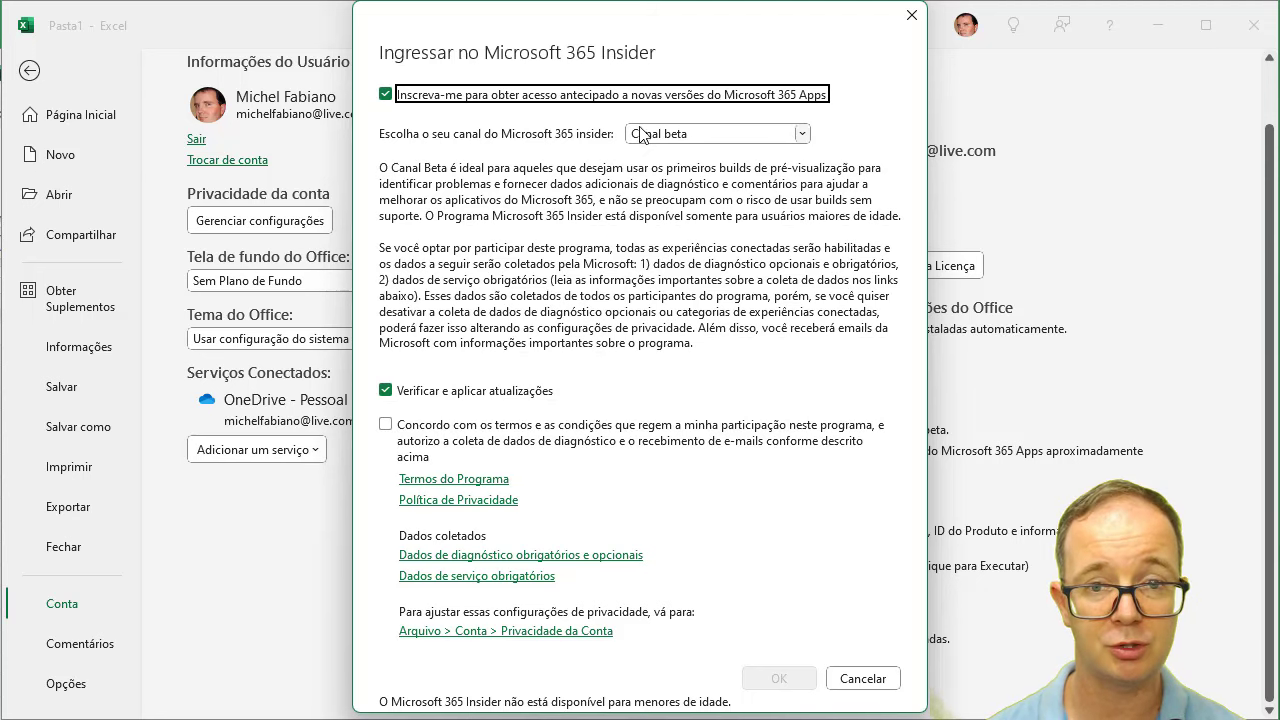
left_click(801, 133)
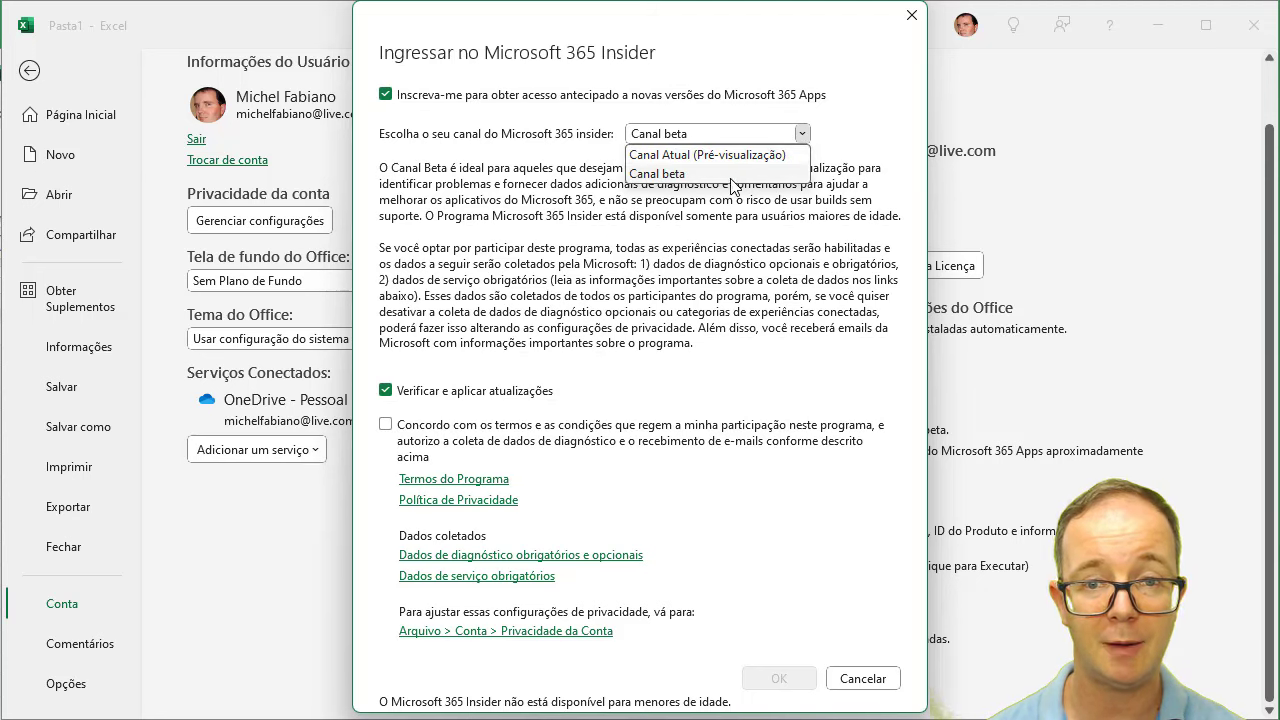
left_click(731, 176)
left_click(917, 20)
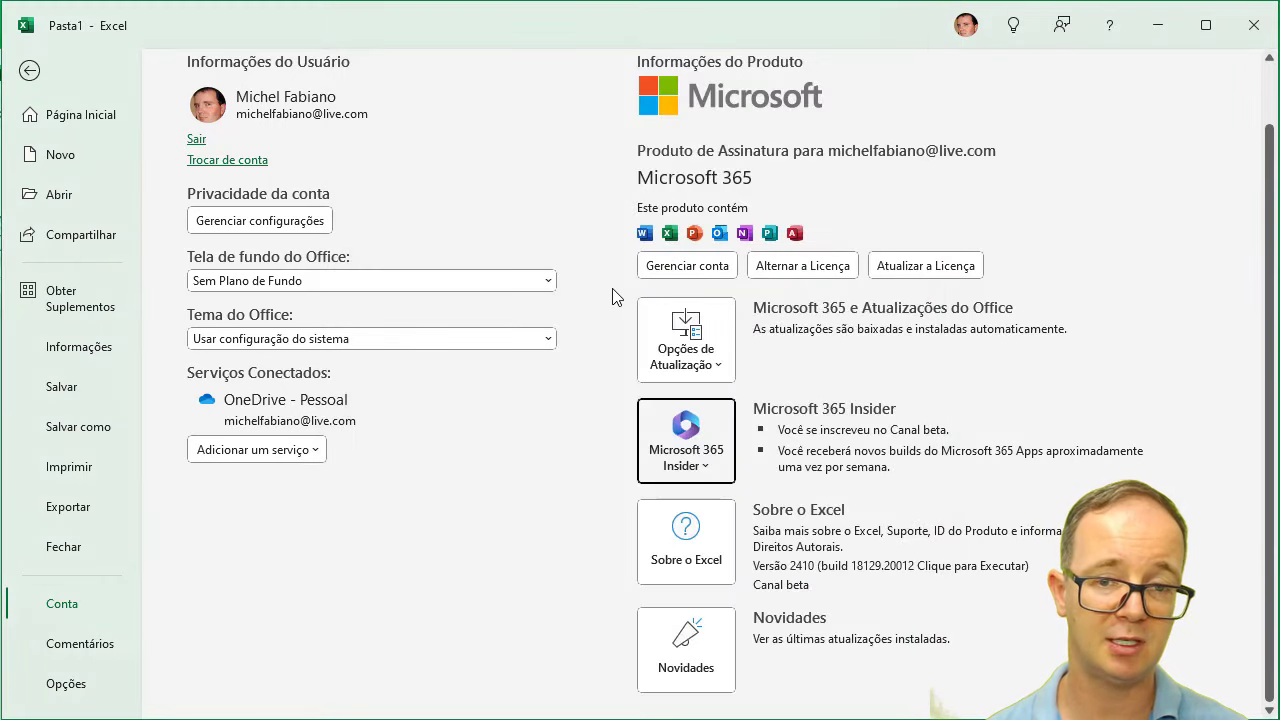
left_click(695, 357)
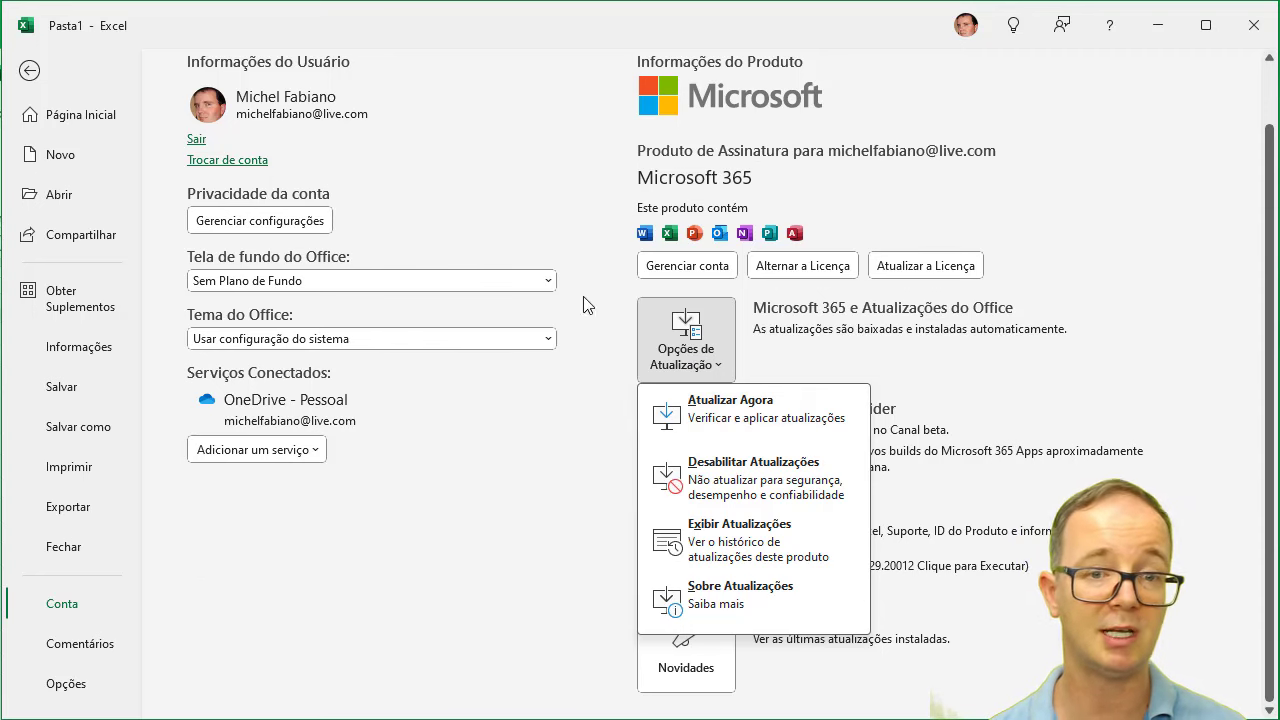
key("Escape")
left_click(29, 70)
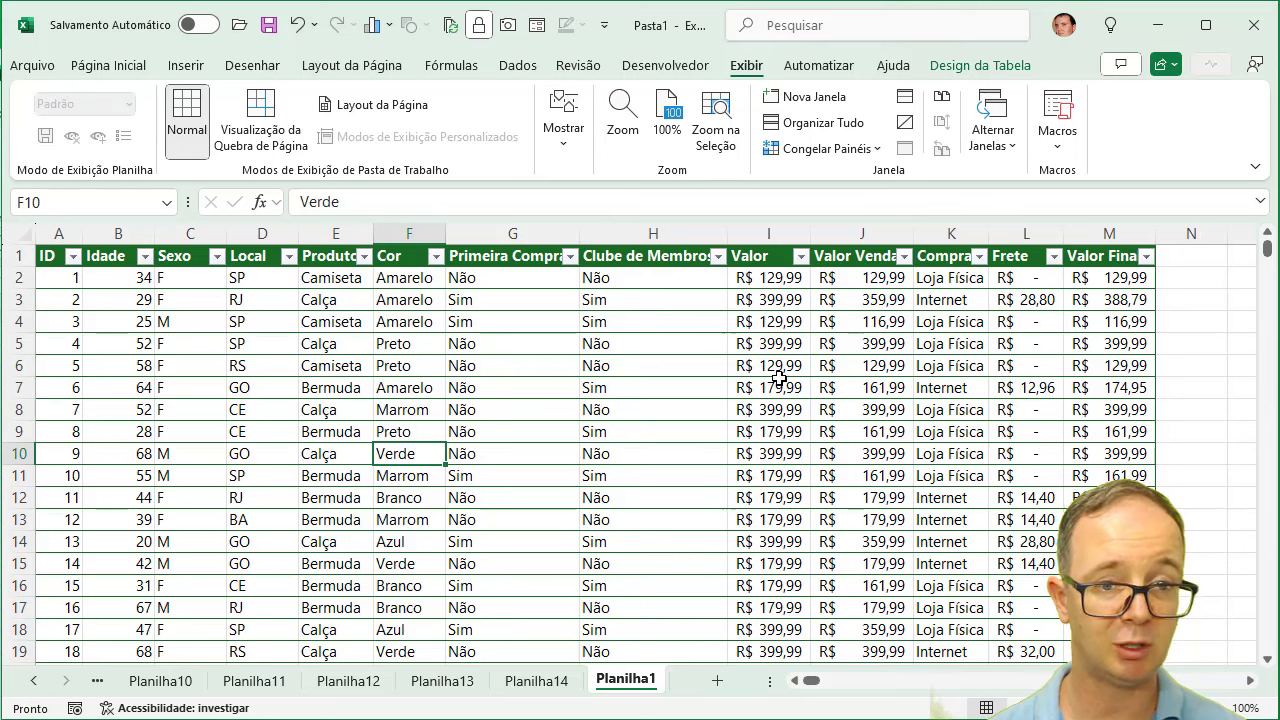